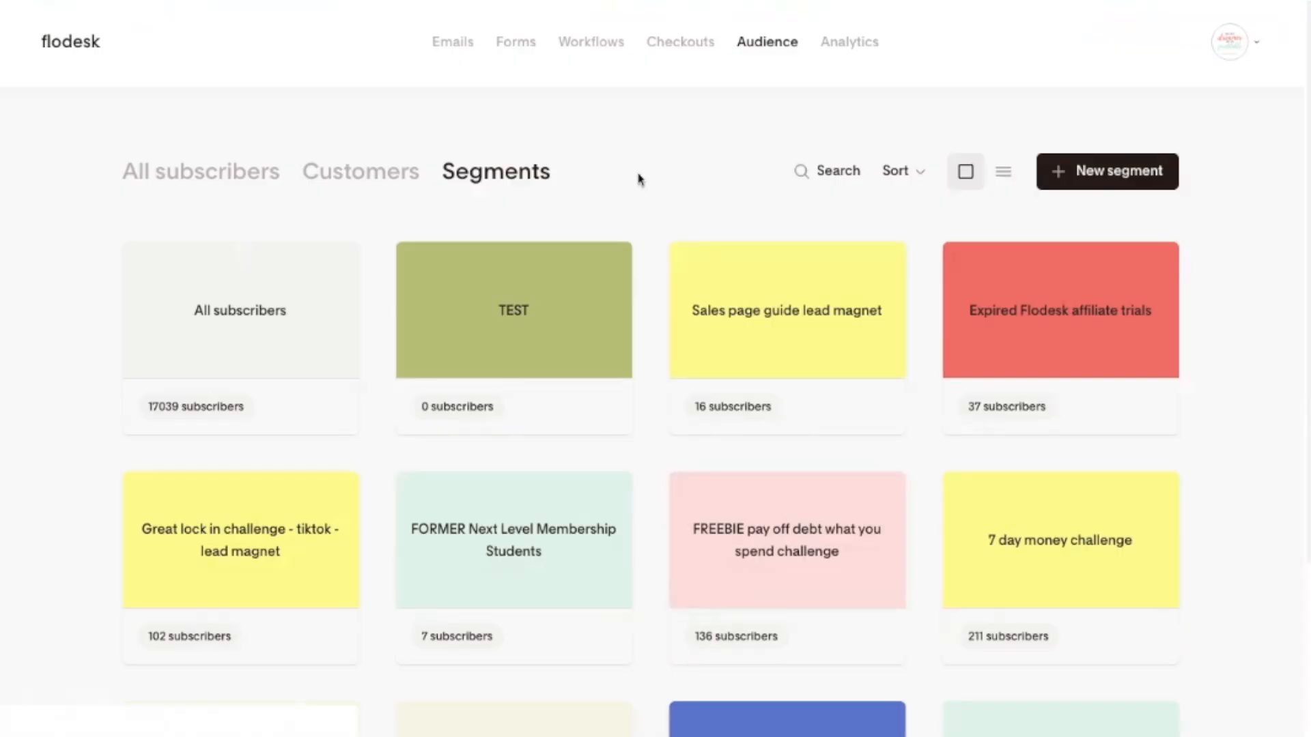
Start a new form and narrow the templates to the Full page type
{"action": "left_click", "coordinate": [514, 48]}
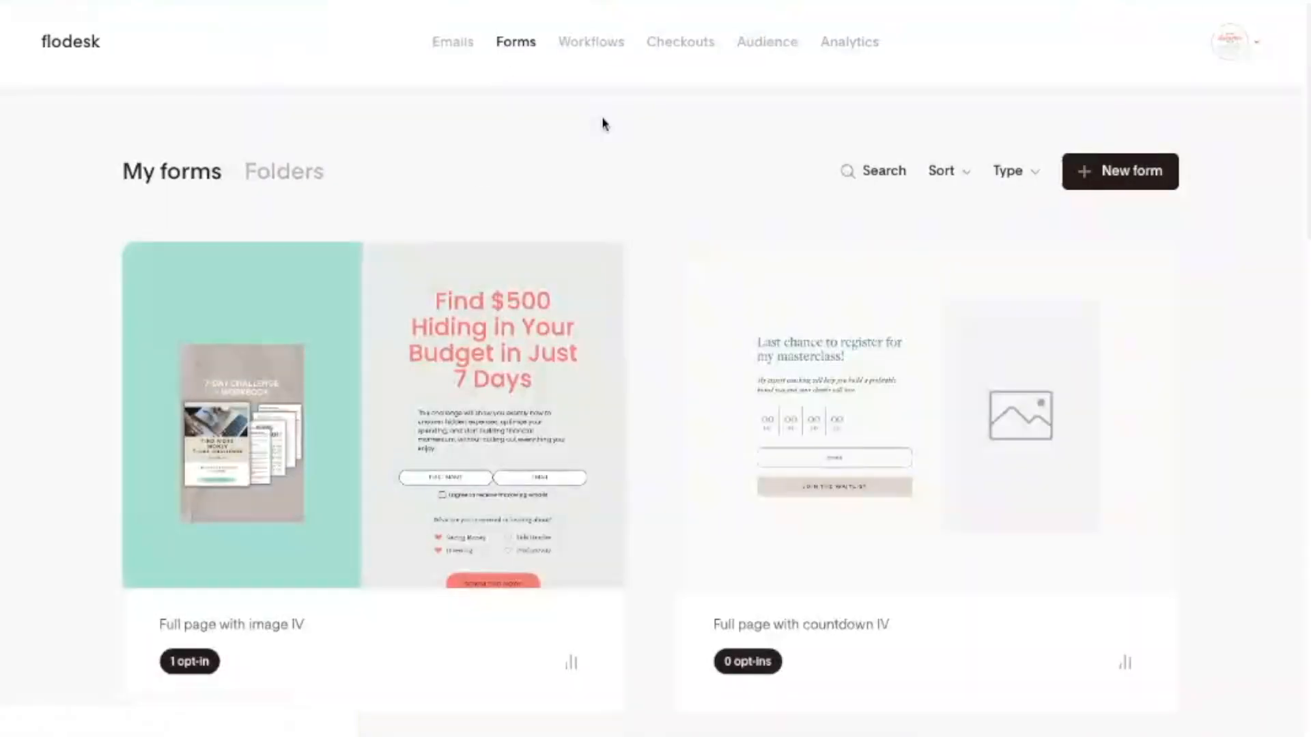
{"action": "left_click", "coordinate": [1155, 179]}
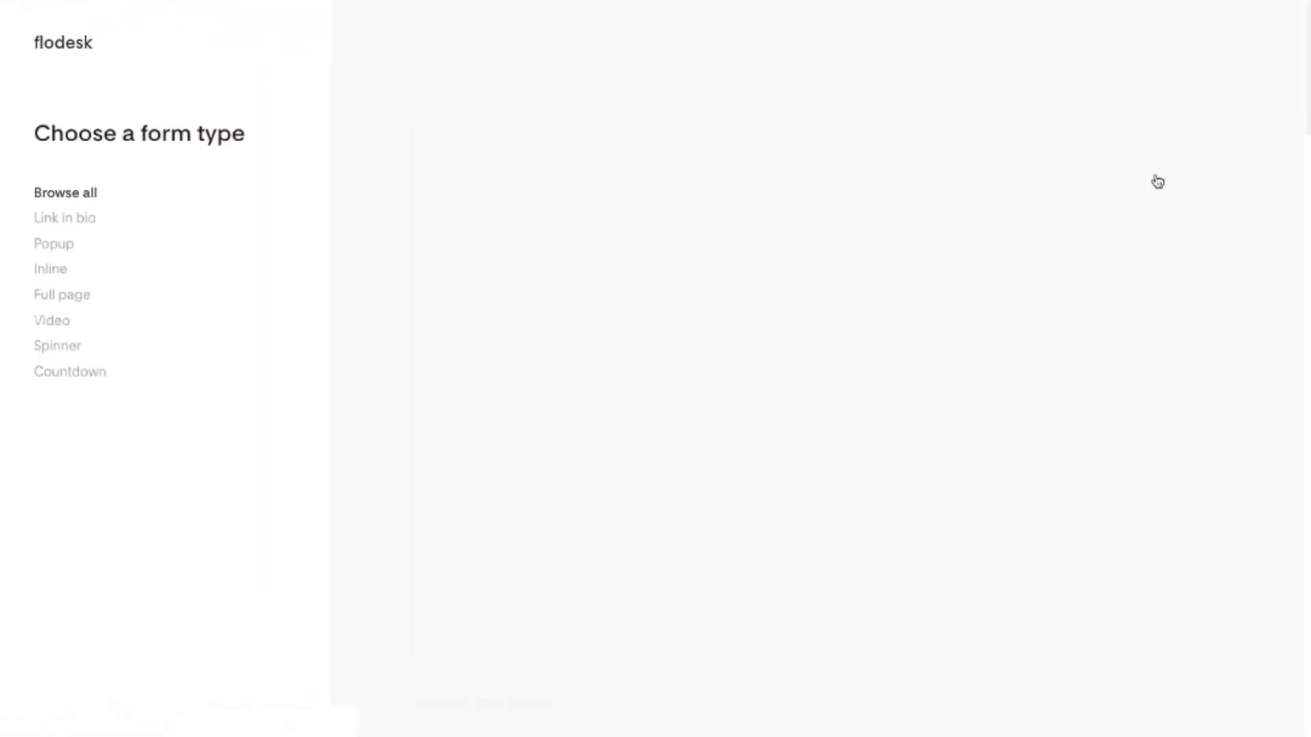
{"action": "scroll", "coordinate": [409, 354], "scroll_direction": "down", "scroll_amount": 20}
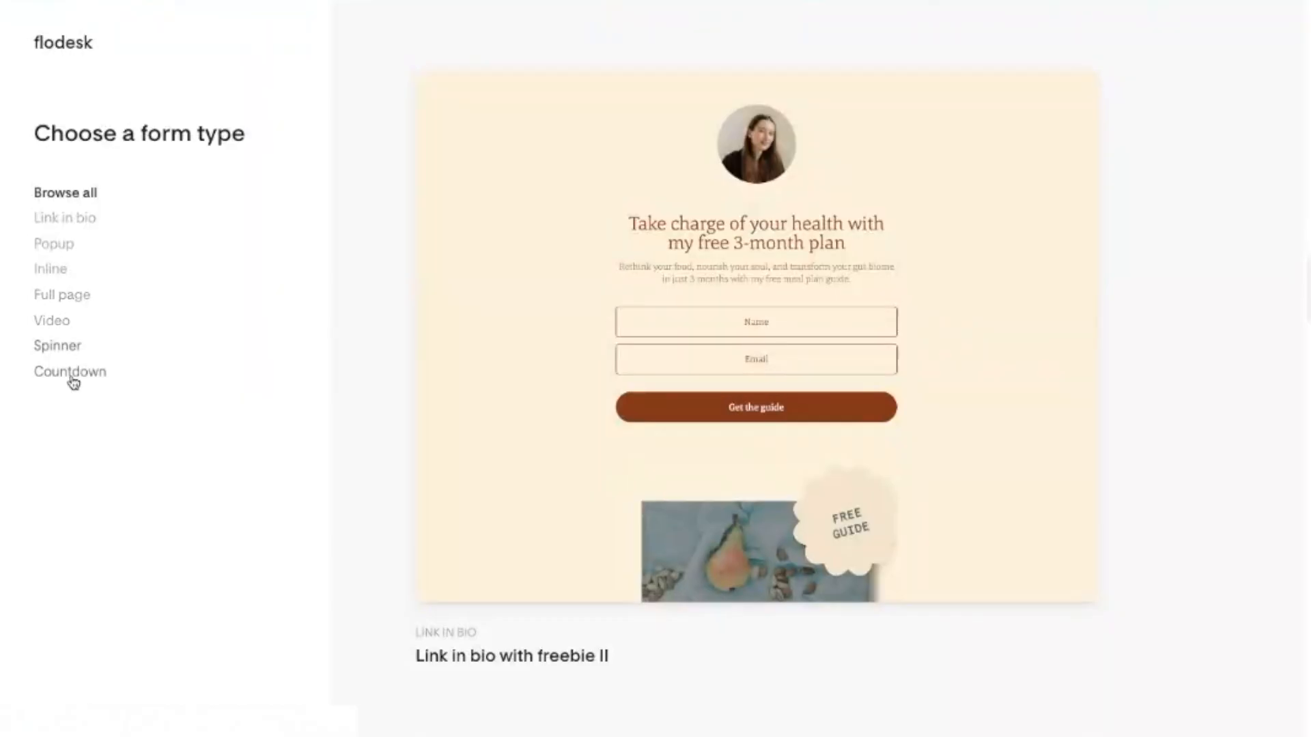
{"action": "left_click", "coordinate": [61, 295]}
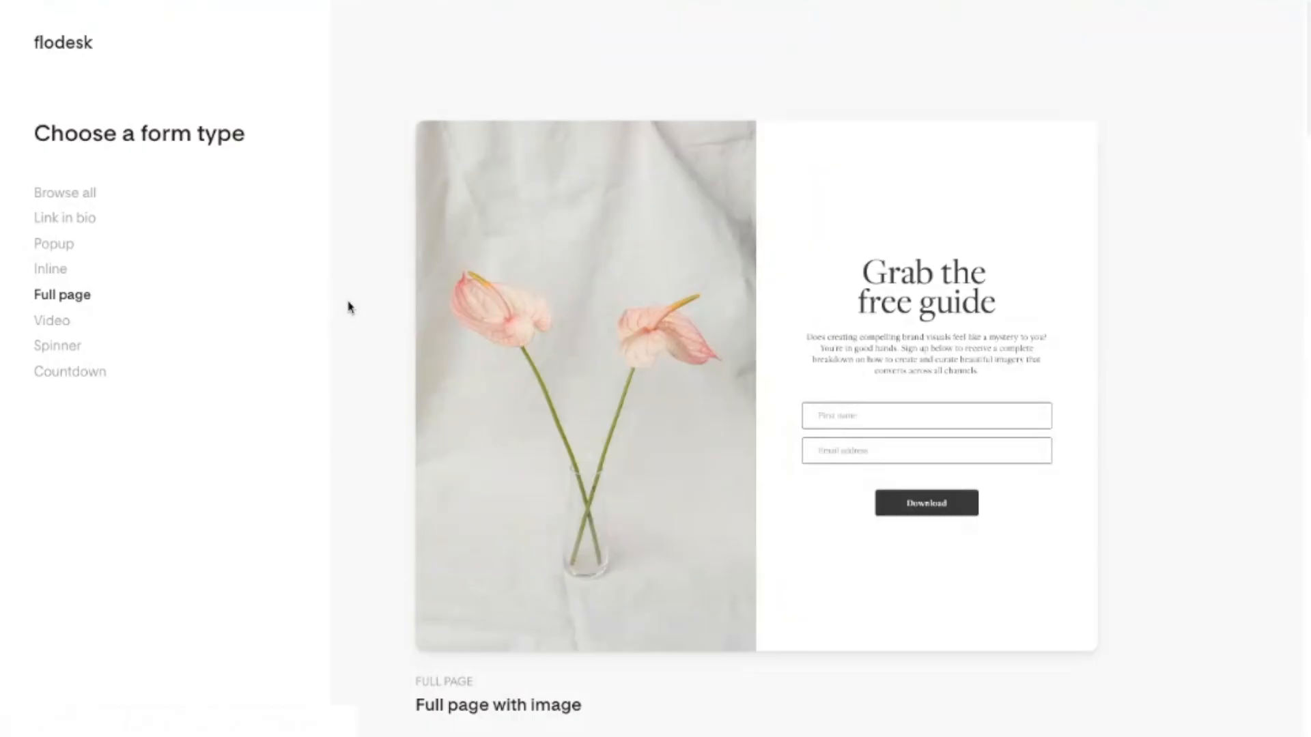
Look through the full-page form templates, including the image, no-image, background image, video, countdown and spinner designs
{"action": "scroll", "coordinate": [349, 307], "scroll_direction": "down", "scroll_amount": 7}
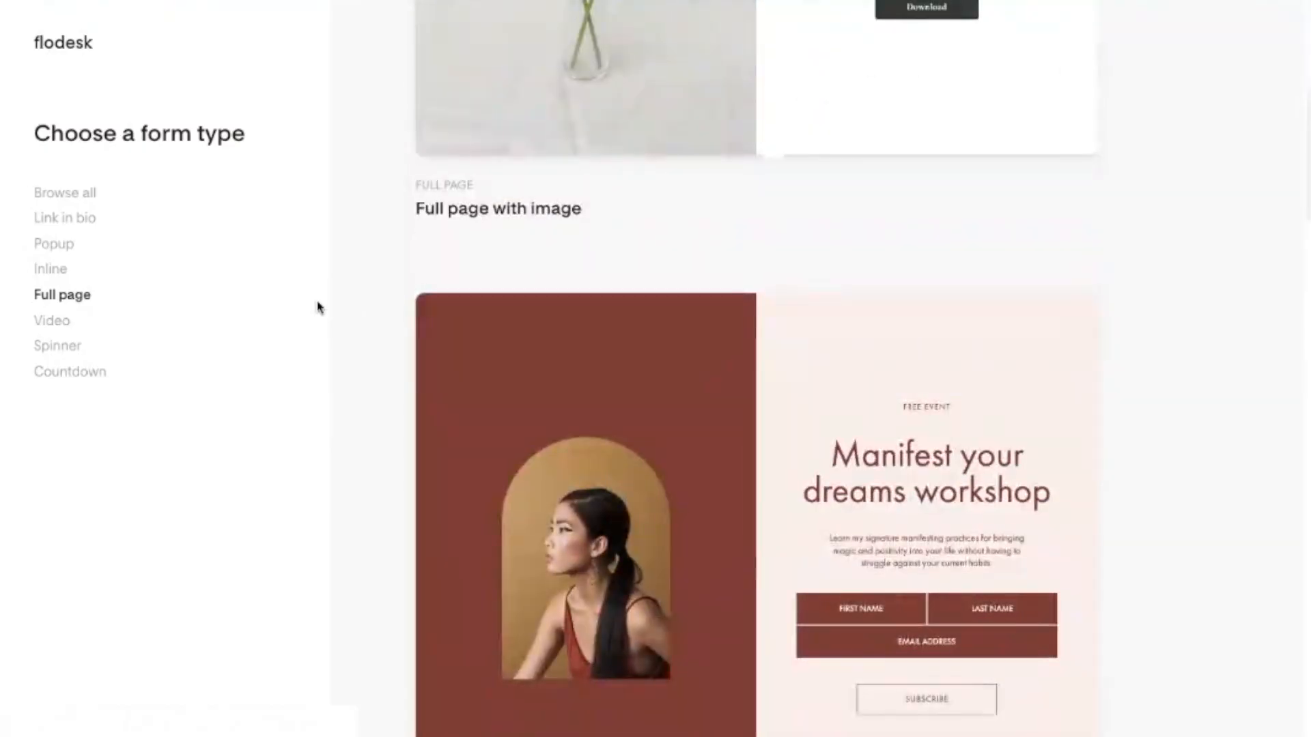
{"action": "scroll", "coordinate": [384, 321], "scroll_direction": "down", "scroll_amount": 4}
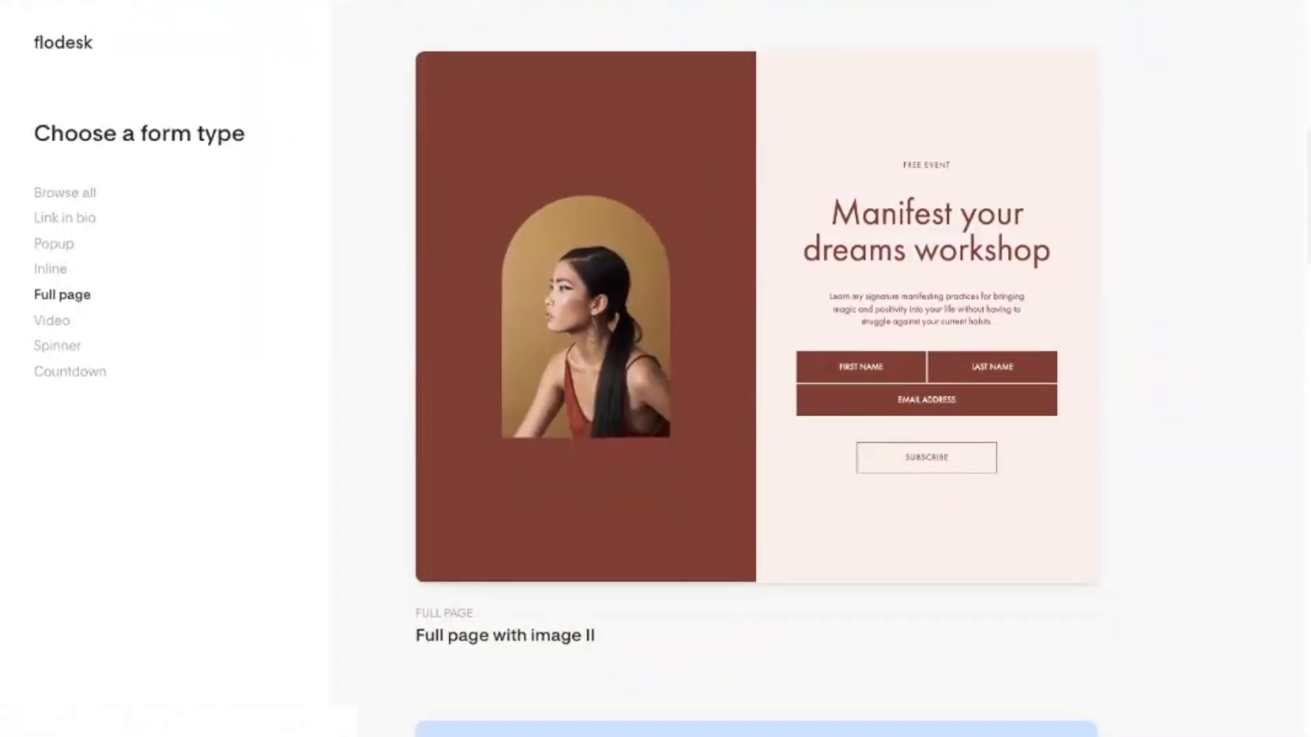
{"action": "scroll", "coordinate": [756, 369], "scroll_direction": "down", "scroll_amount": 12}
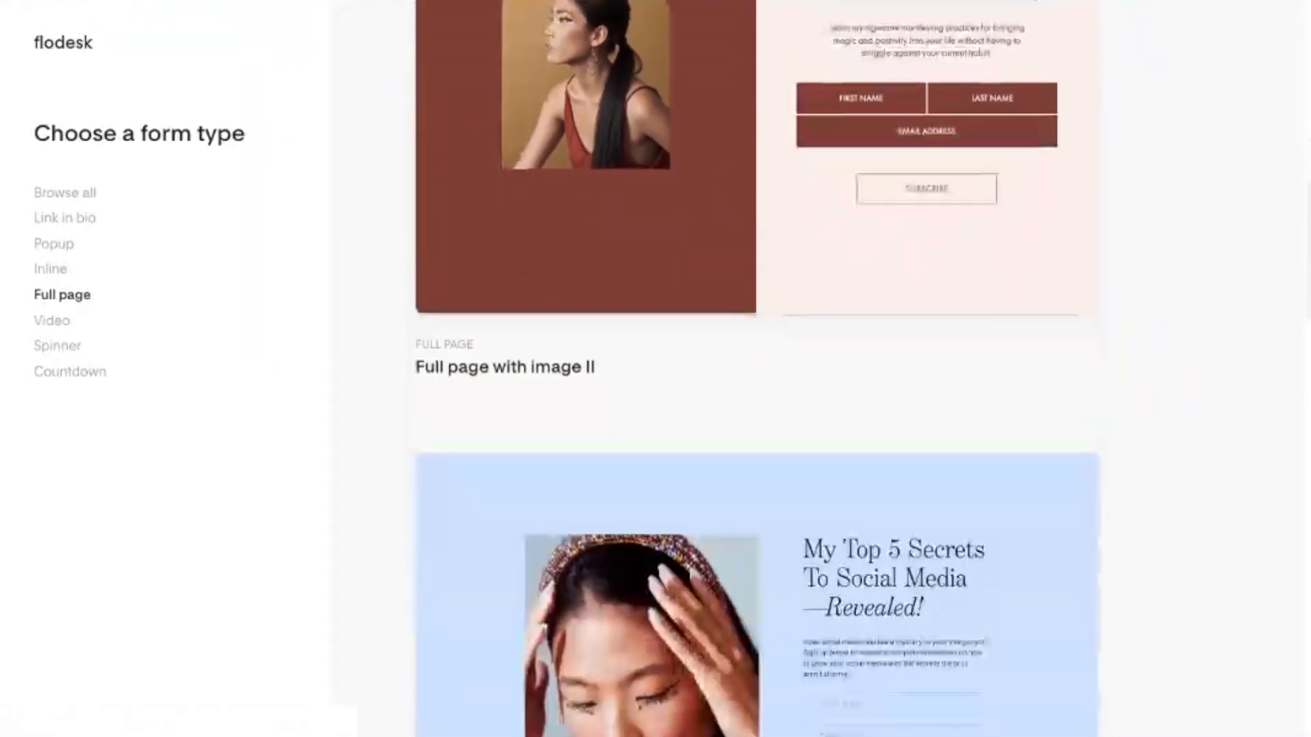
{"action": "scroll", "coordinate": [756, 369], "scroll_direction": "down", "scroll_amount": 15}
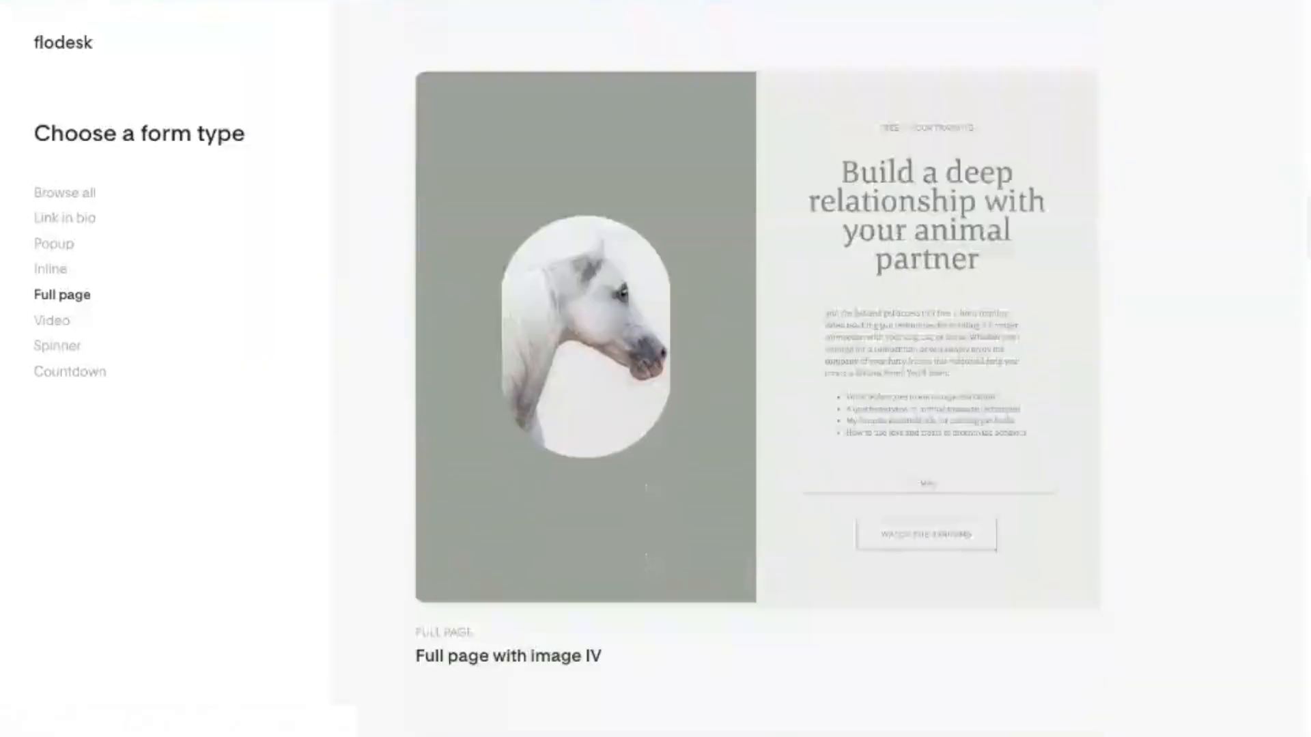
{"action": "scroll", "coordinate": [756, 368], "scroll_direction": "down", "scroll_amount": 12}
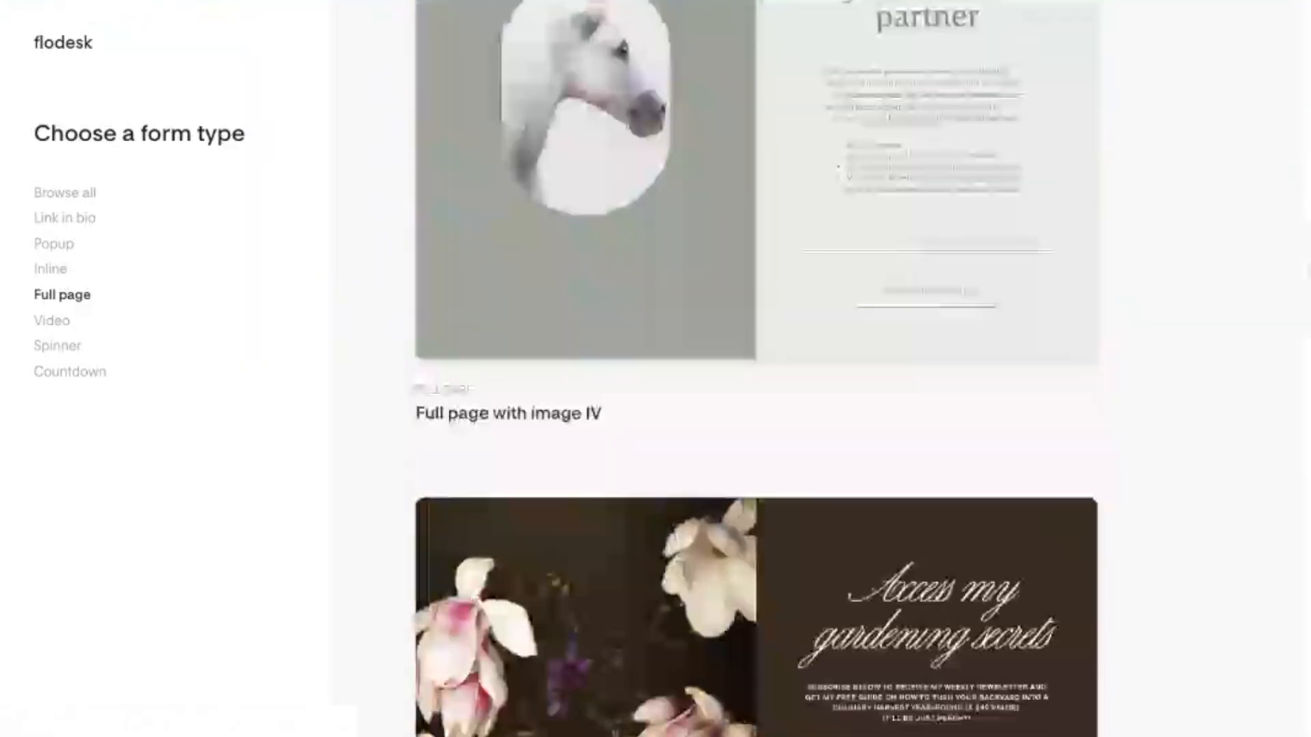
{"action": "scroll", "coordinate": [756, 369], "scroll_direction": "down", "scroll_amount": 20}
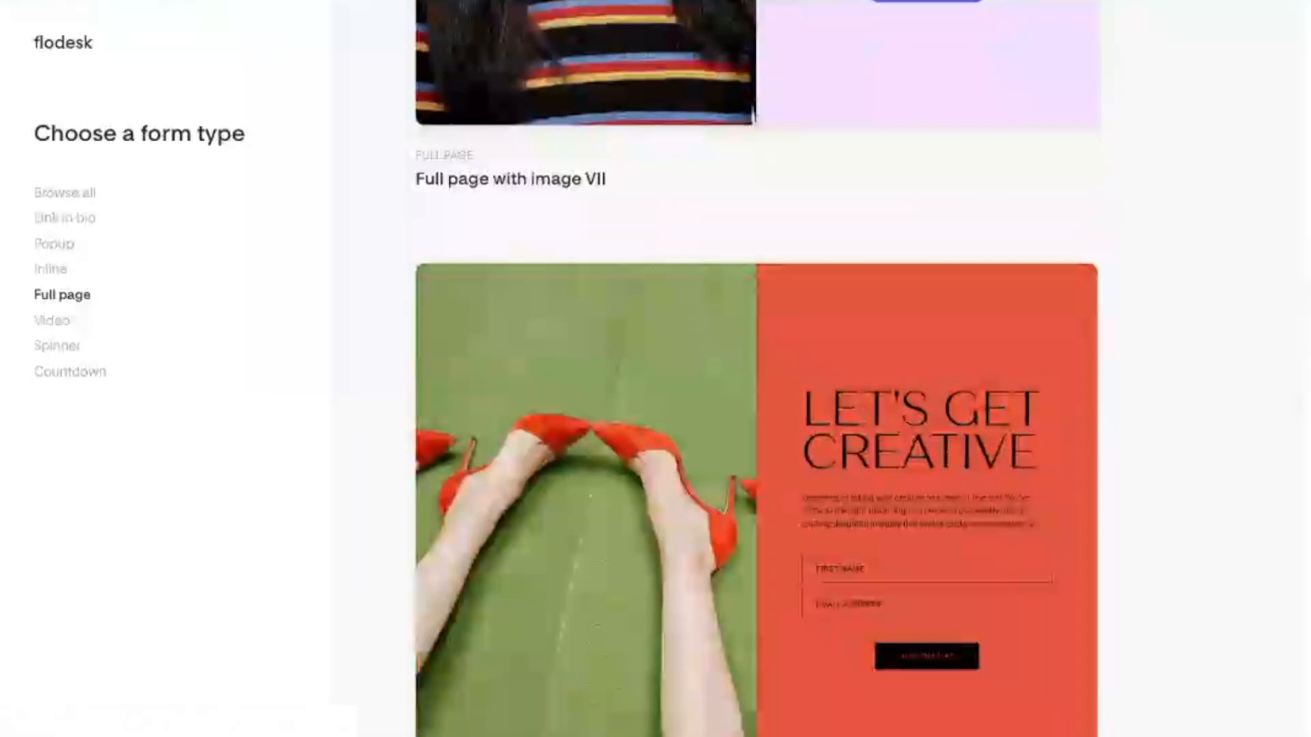
{"action": "scroll", "coordinate": [594, 287], "scroll_direction": "down", "scroll_amount": 9}
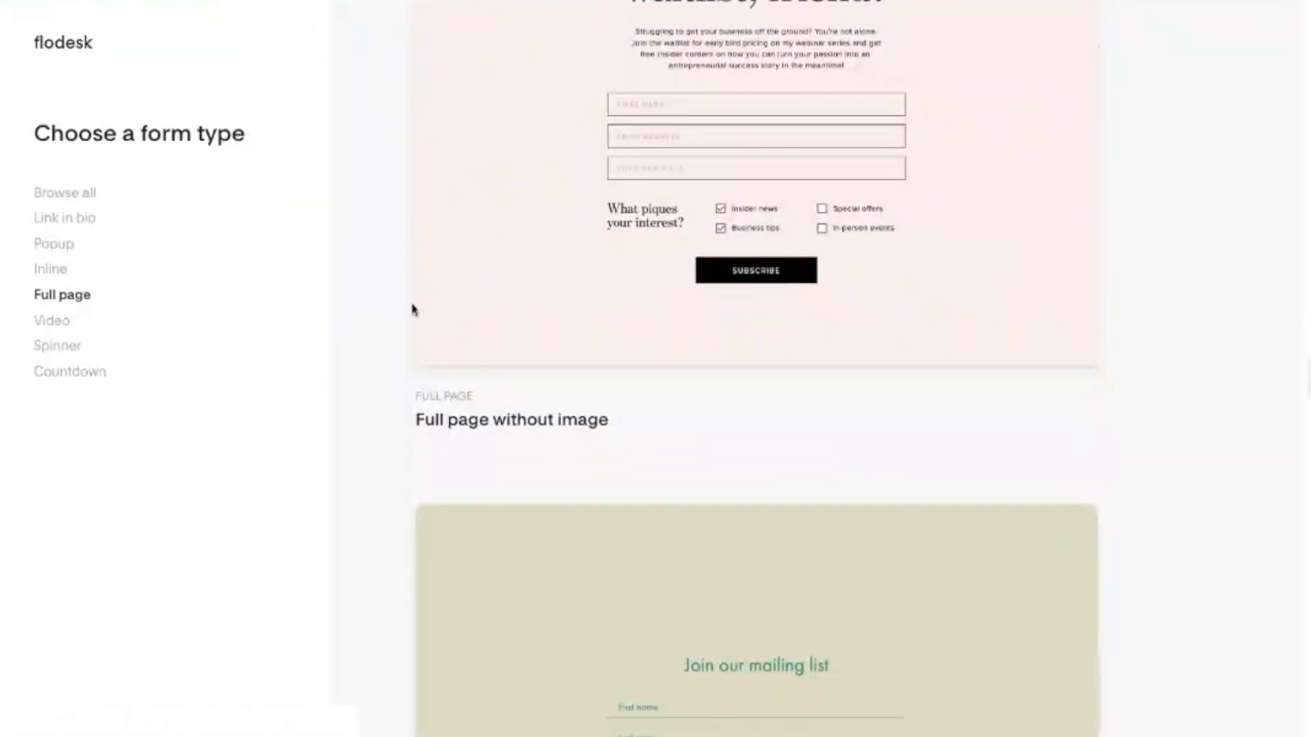
{"action": "scroll", "coordinate": [598, 320], "scroll_direction": "up", "scroll_amount": 8}
{"action": "scroll", "coordinate": [814, 472], "scroll_direction": "down", "scroll_amount": 9}
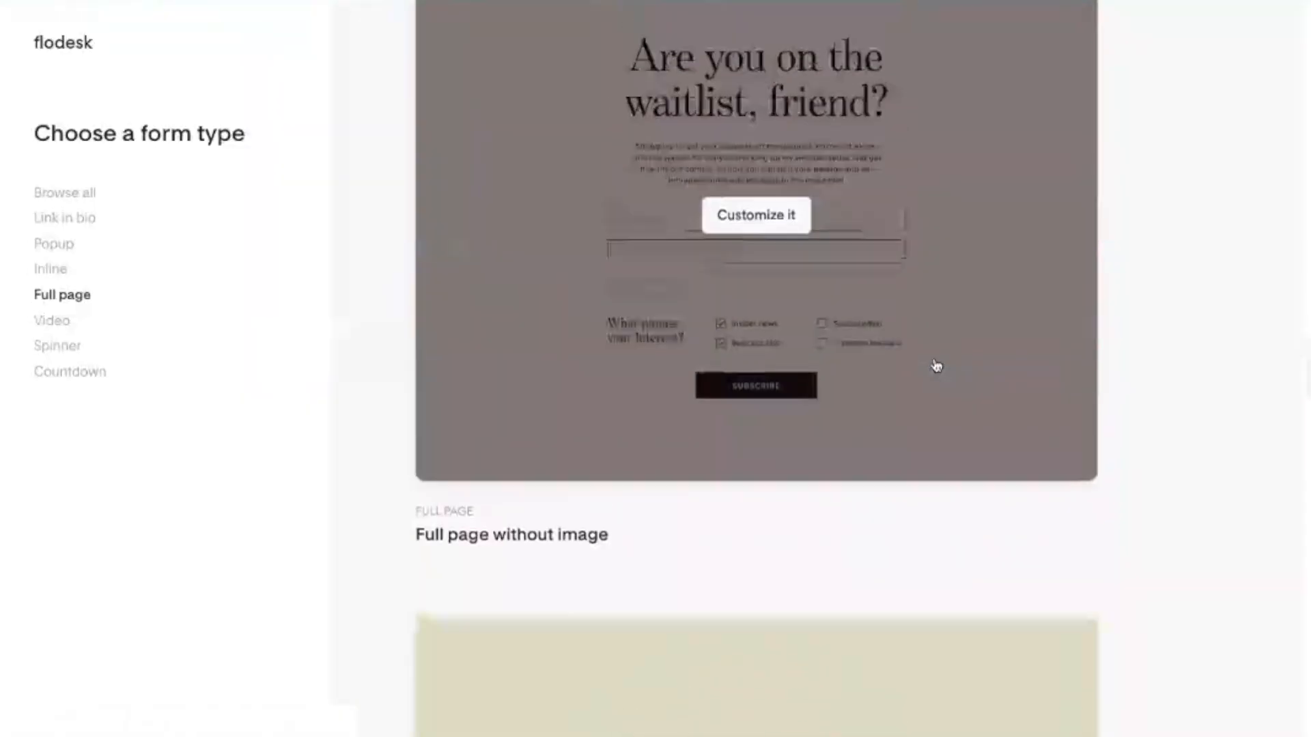
{"action": "scroll", "coordinate": [751, 273], "scroll_direction": "up", "scroll_amount": 1}
{"action": "scroll", "coordinate": [631, 368], "scroll_direction": "down", "scroll_amount": 20}
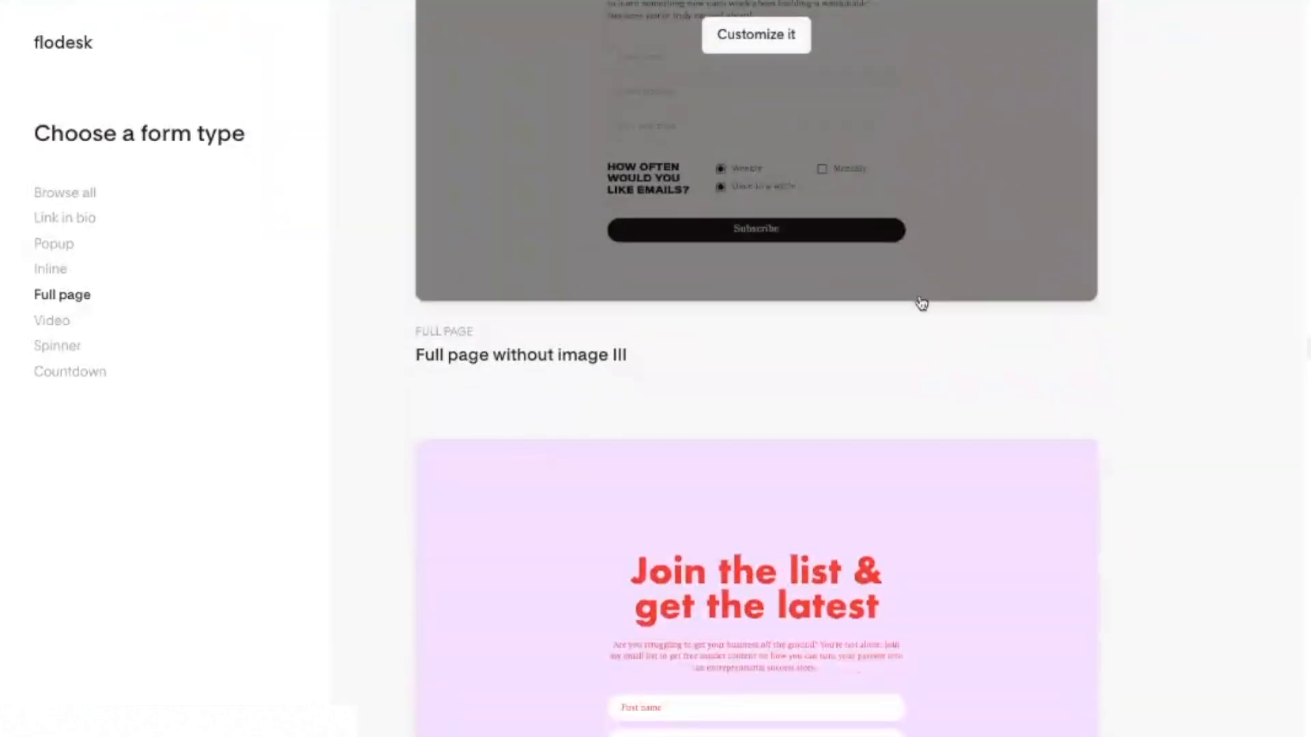
{"action": "scroll", "coordinate": [838, 385], "scroll_direction": "down", "scroll_amount": 4}
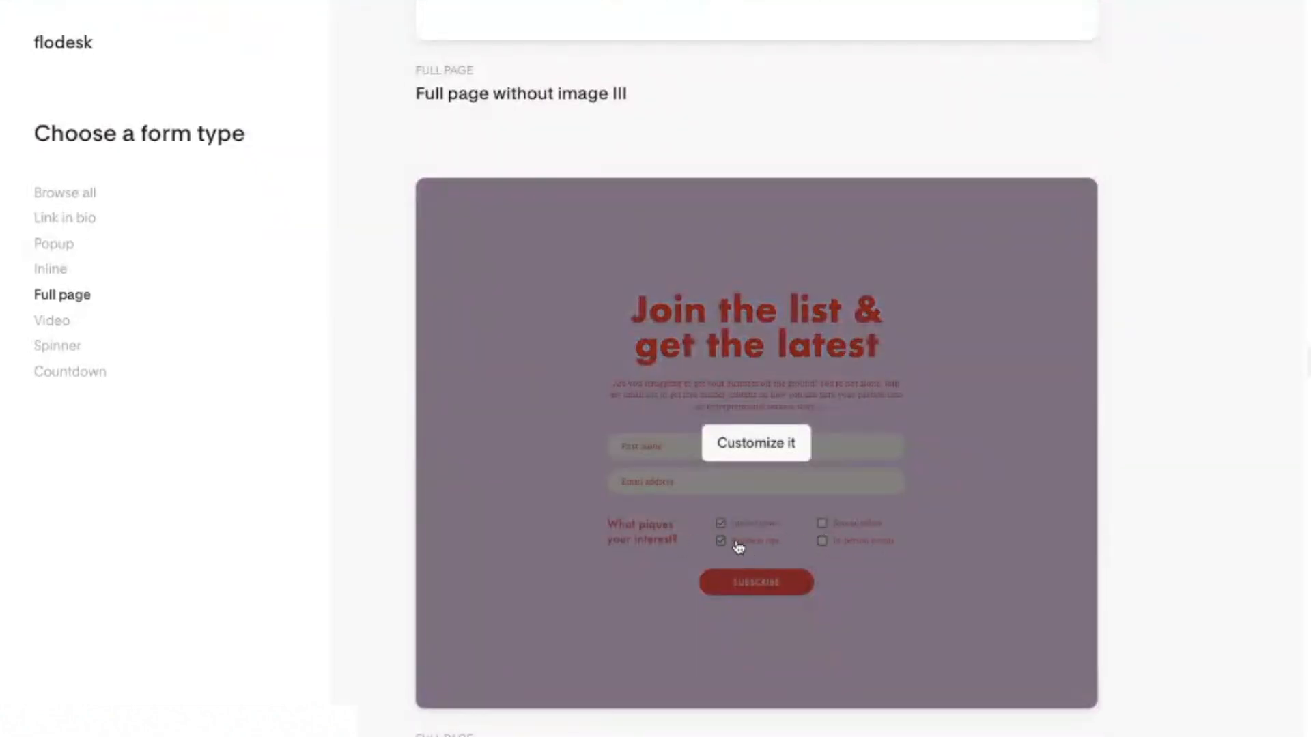
{"action": "scroll", "coordinate": [894, 544], "scroll_direction": "down", "scroll_amount": 20}
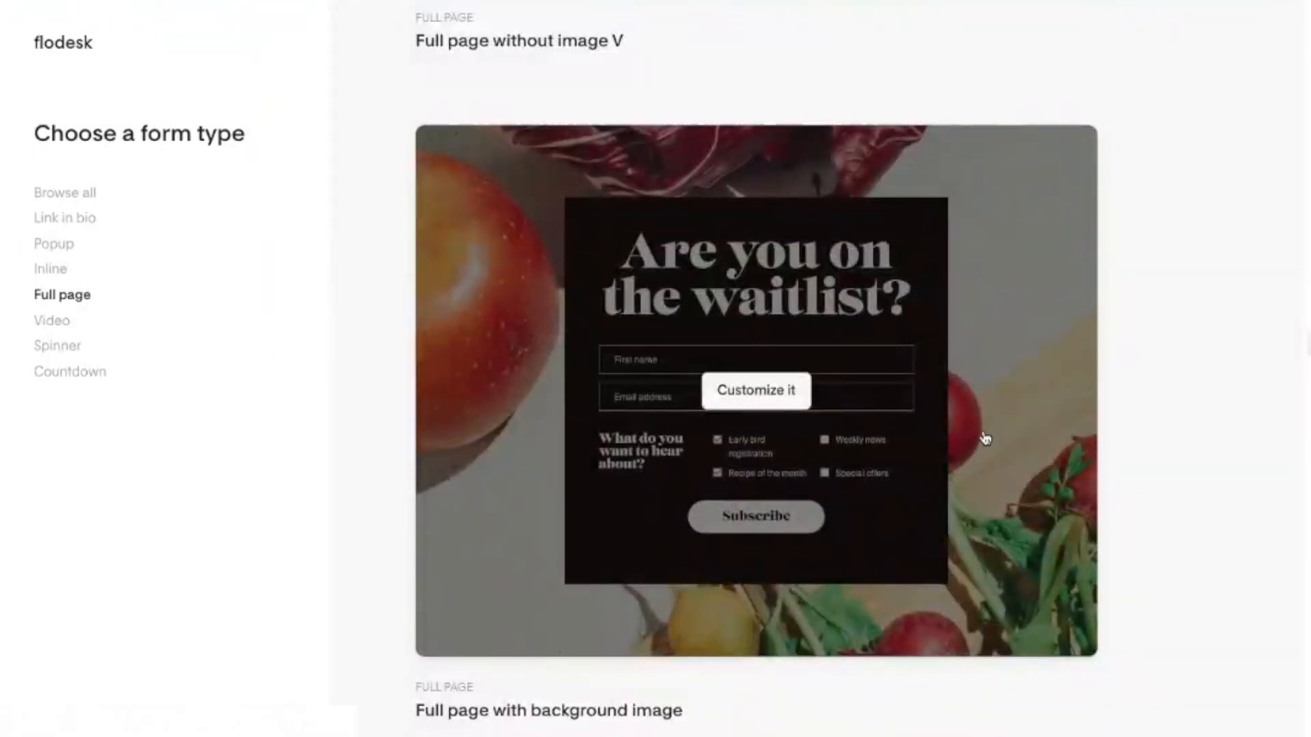
{"action": "scroll", "coordinate": [931, 445], "scroll_direction": "down", "scroll_amount": 20}
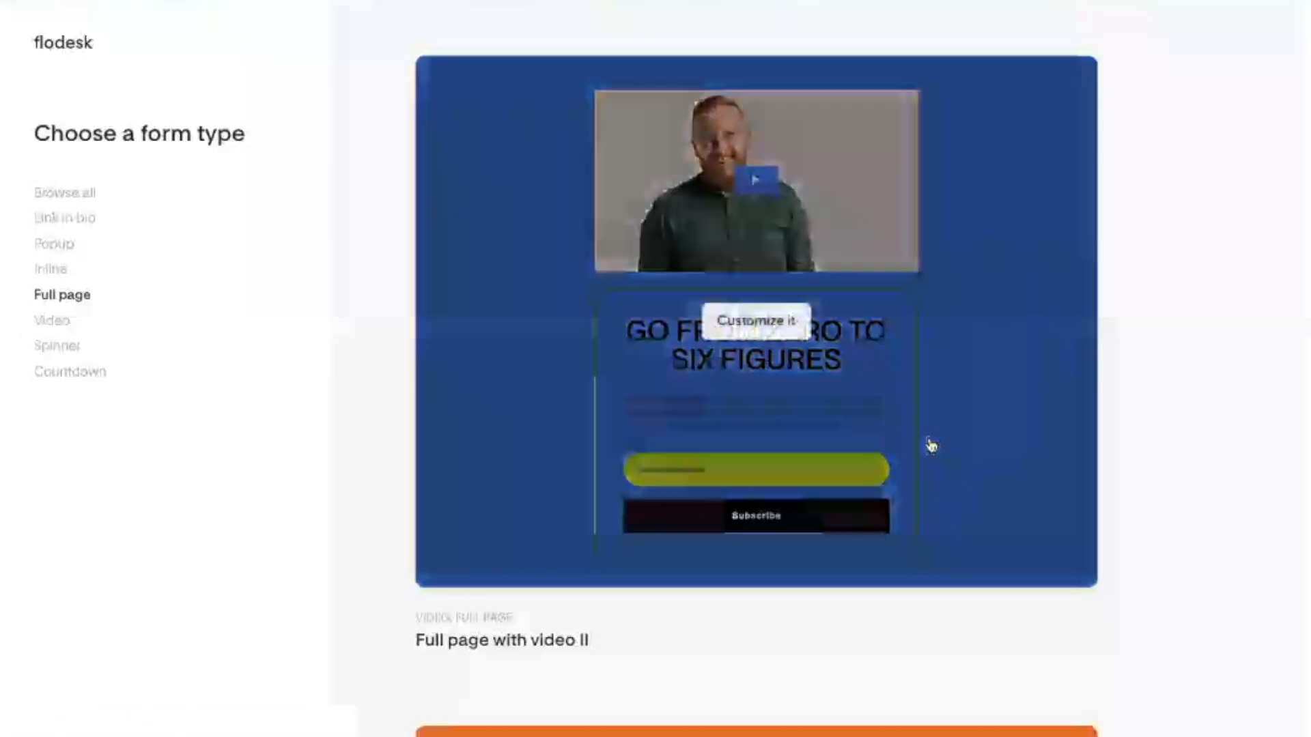
{"action": "scroll", "coordinate": [756, 396], "scroll_direction": "down", "scroll_amount": 20}
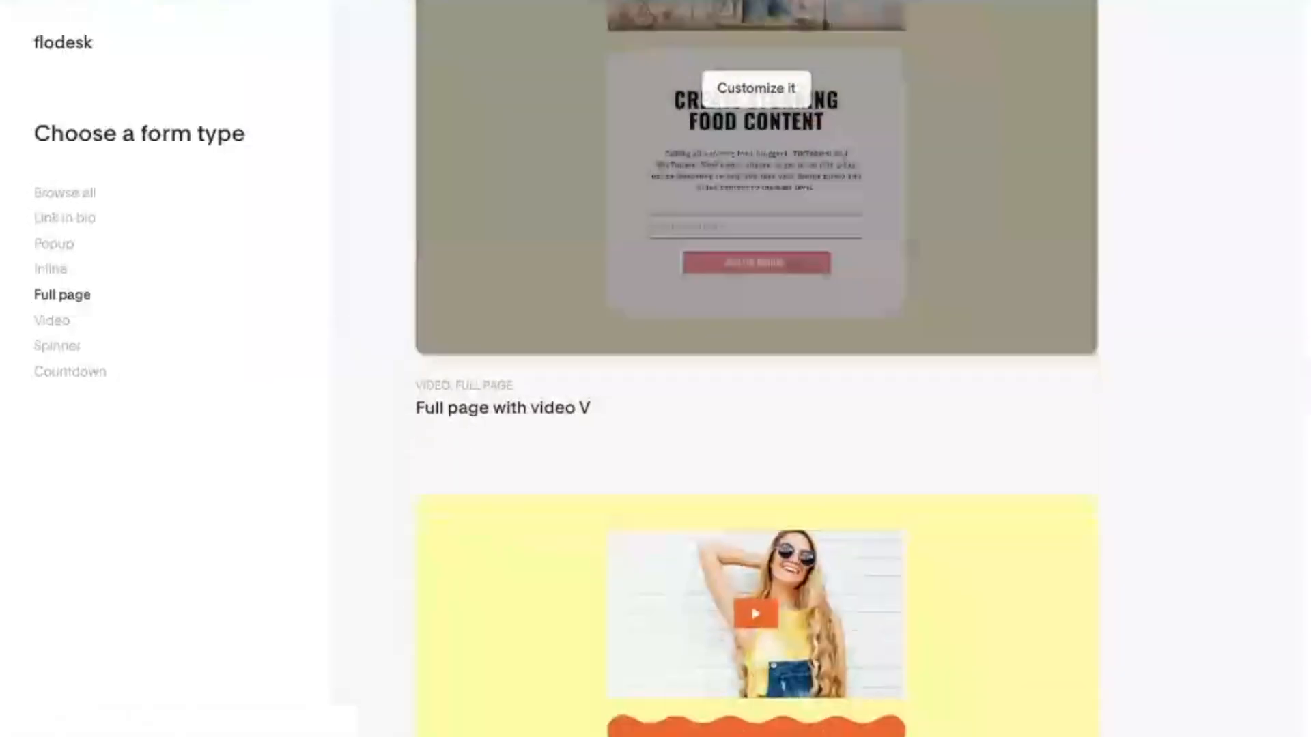
{"action": "scroll", "coordinate": [756, 396], "scroll_direction": "down", "scroll_amount": 20}
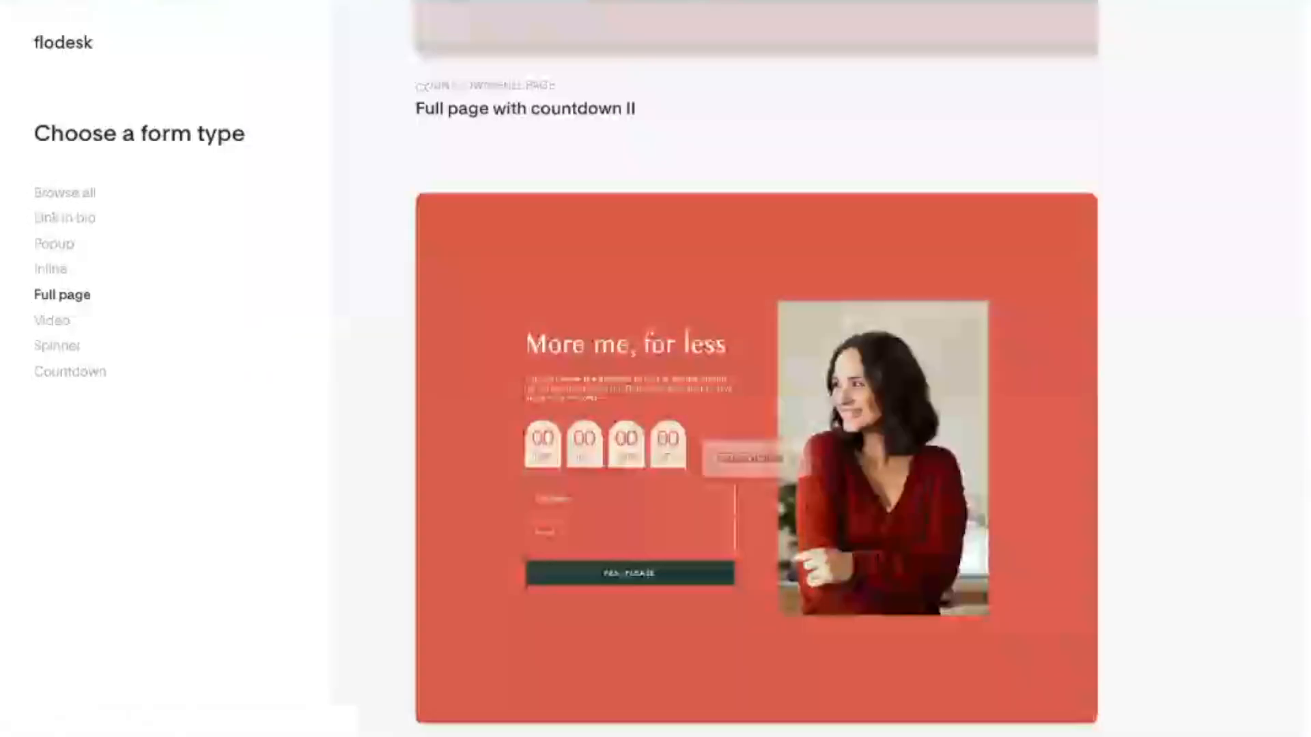
{"action": "scroll", "coordinate": [775, 516], "scroll_direction": "down", "scroll_amount": 20}
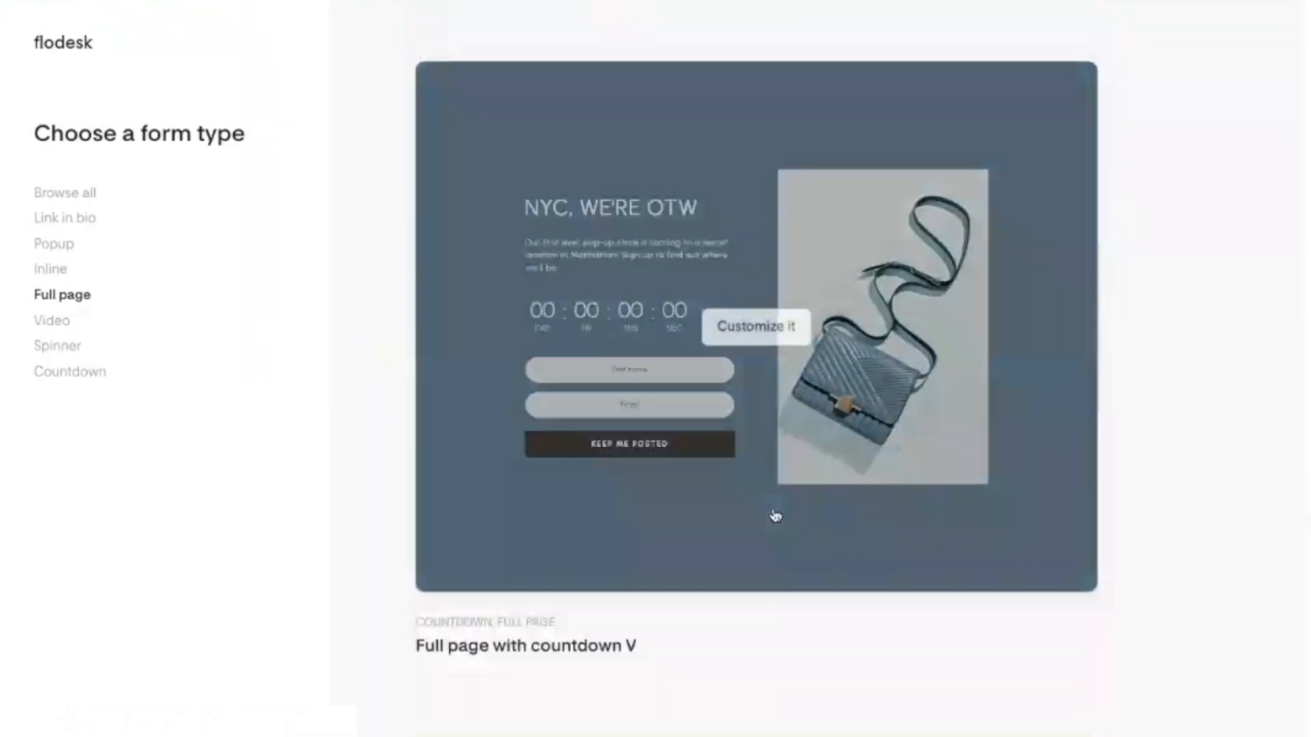
{"action": "scroll", "coordinate": [775, 517], "scroll_direction": "down", "scroll_amount": 20}
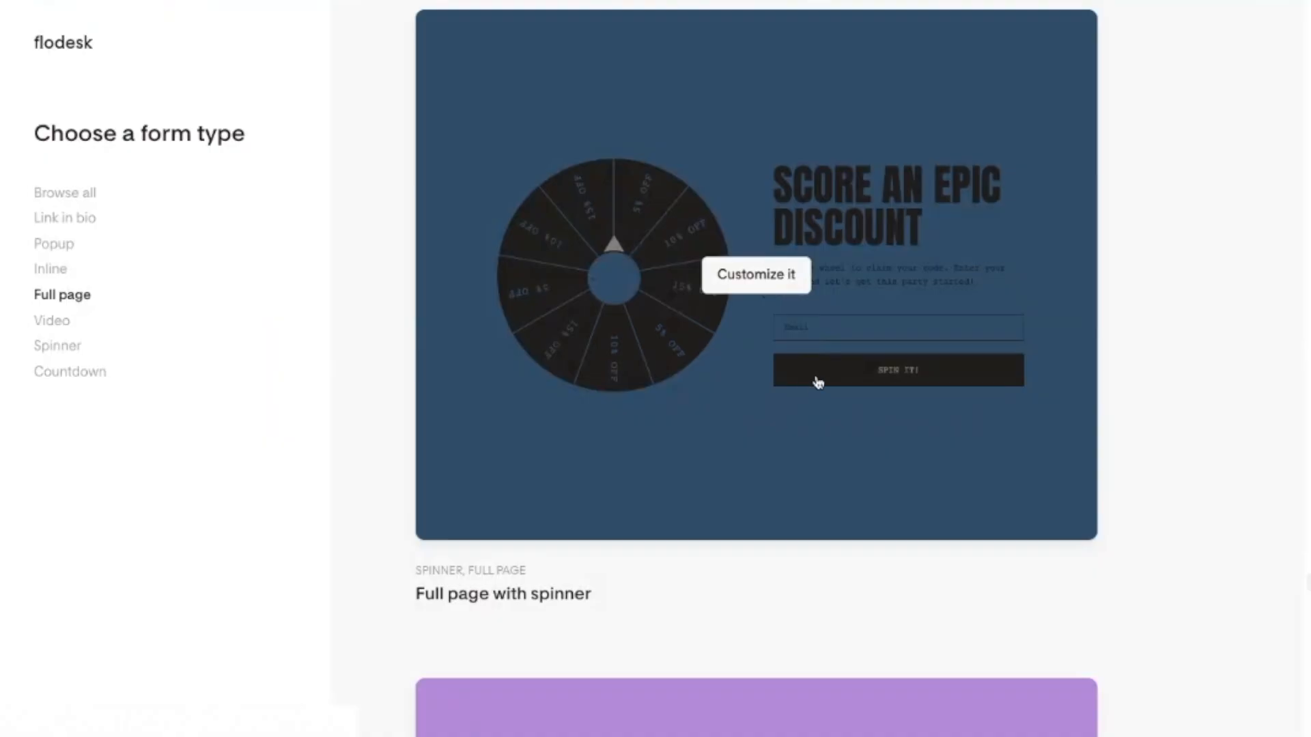
{"action": "scroll", "coordinate": [818, 383], "scroll_direction": "down", "scroll_amount": 6}
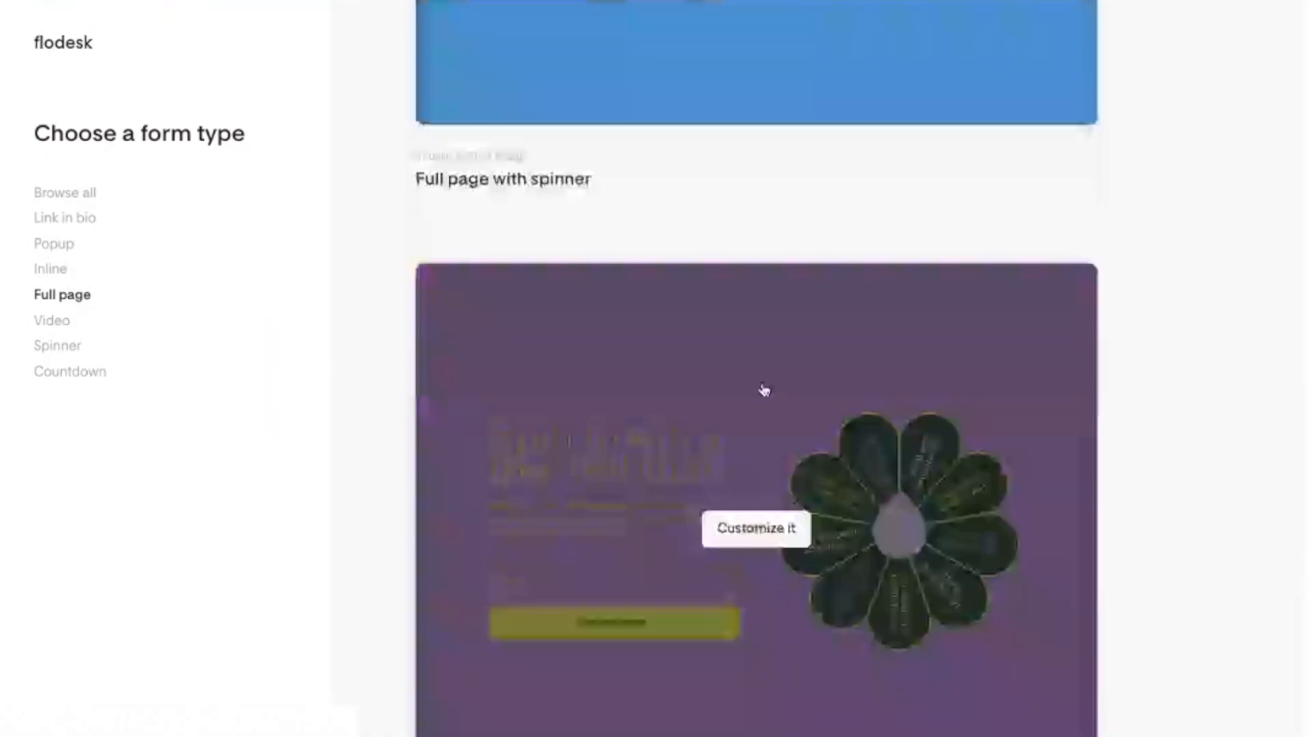
{"action": "scroll", "coordinate": [784, 393], "scroll_direction": "down", "scroll_amount": 5}
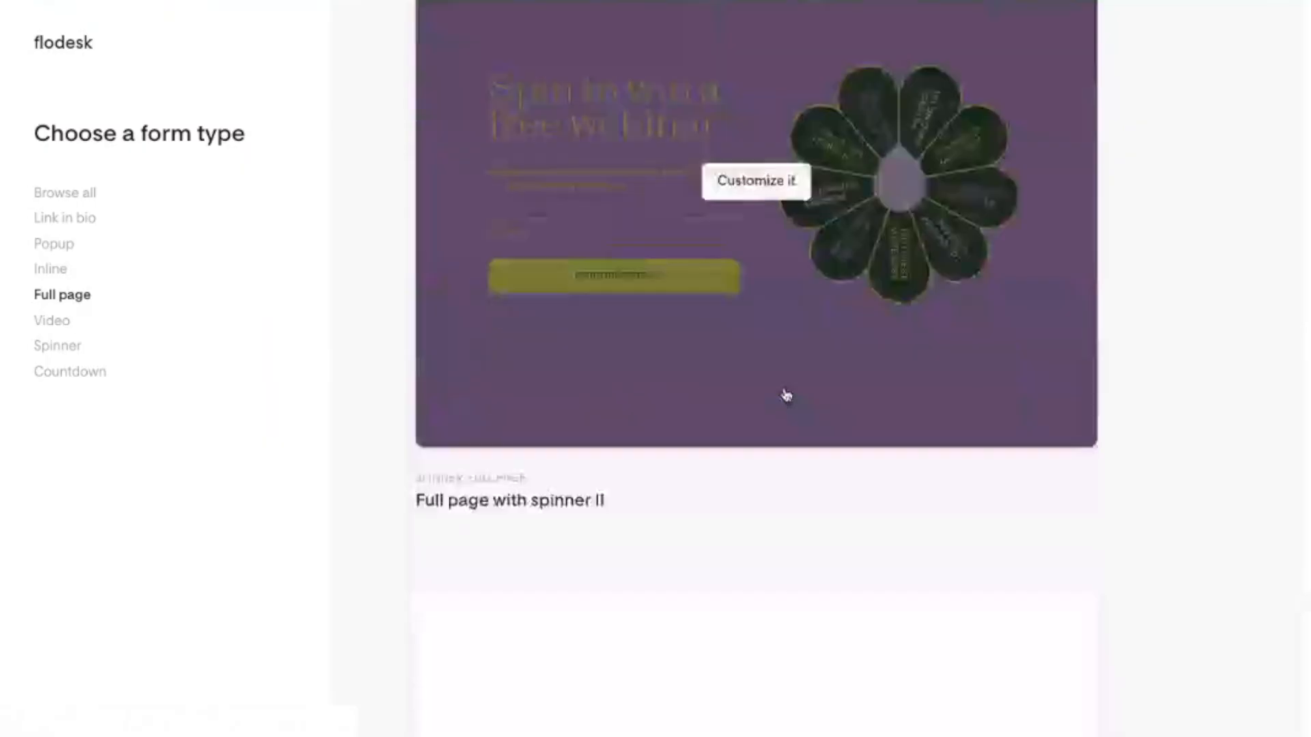
{"action": "scroll", "coordinate": [786, 395], "scroll_direction": "down", "scroll_amount": 6}
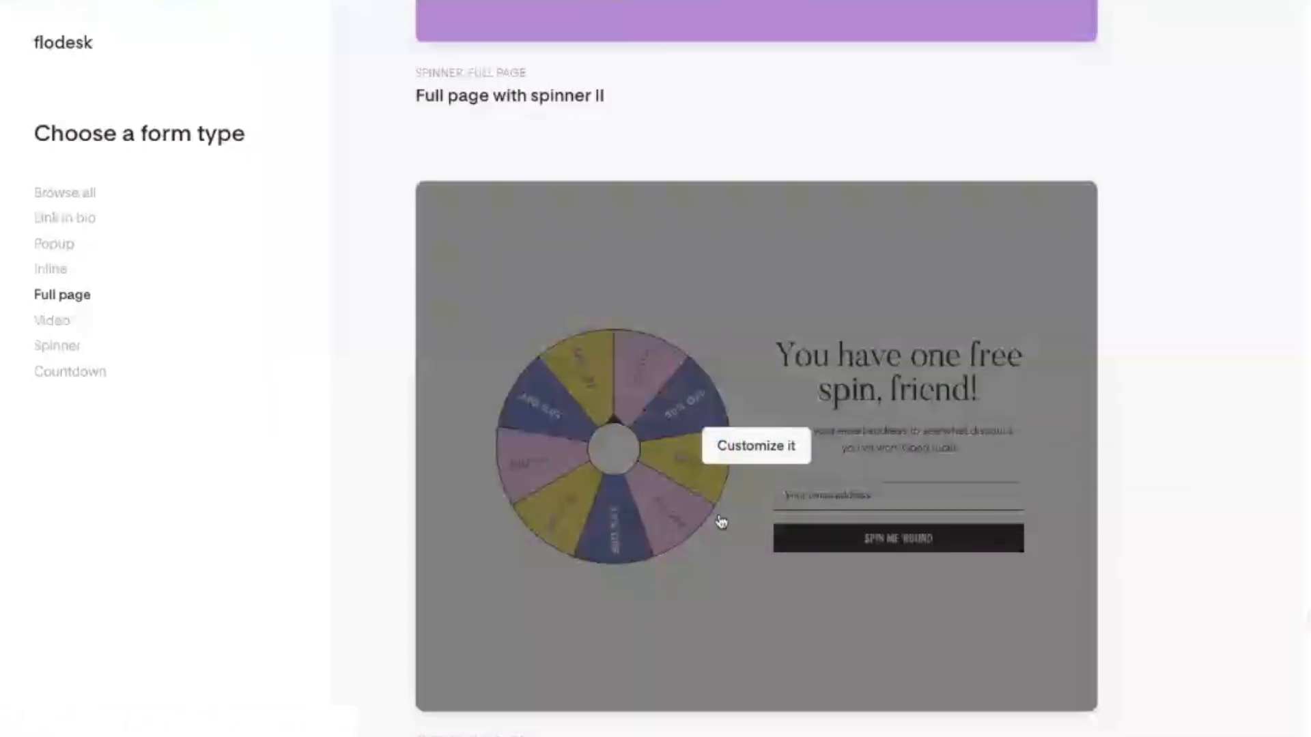
Create a form from the "You have one free spin, friend!" spinner template and assign it to the TEST segment
{"action": "left_click", "coordinate": [751, 449]}
{"action": "left_click", "coordinate": [673, 392]}
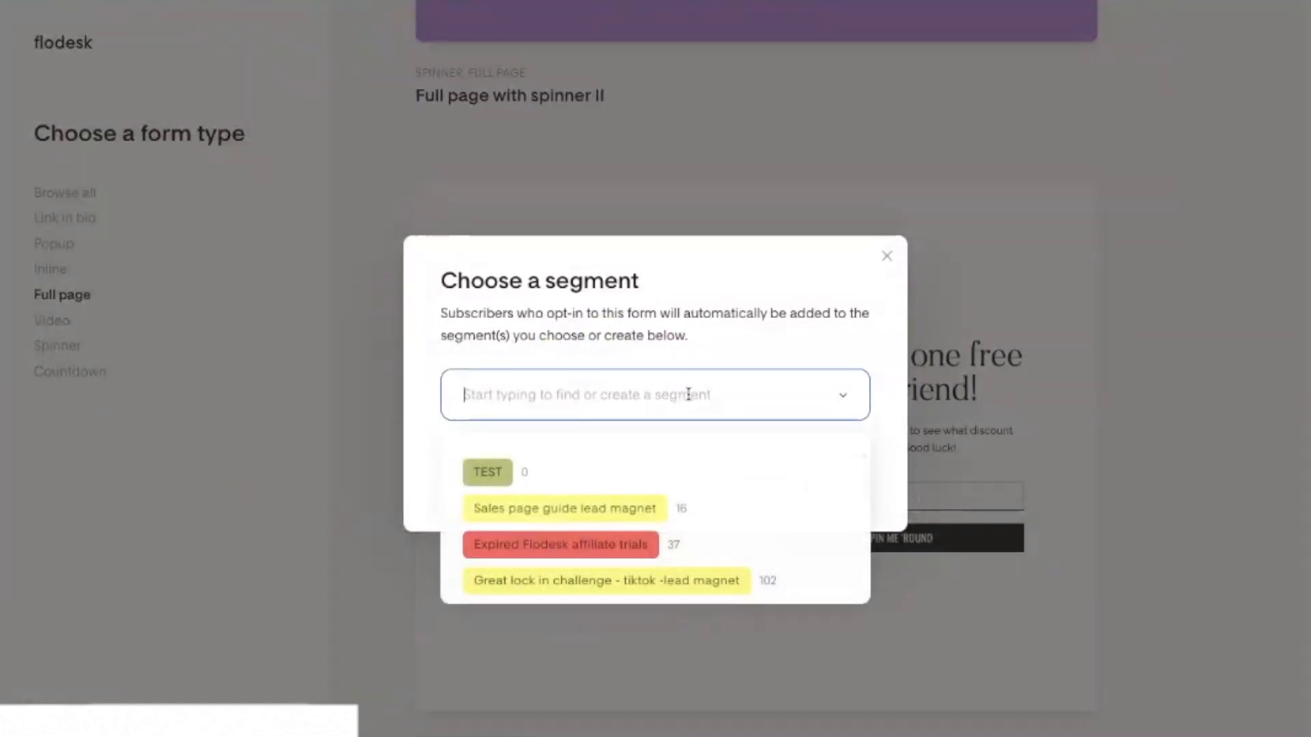
{"action": "left_click", "coordinate": [506, 478]}
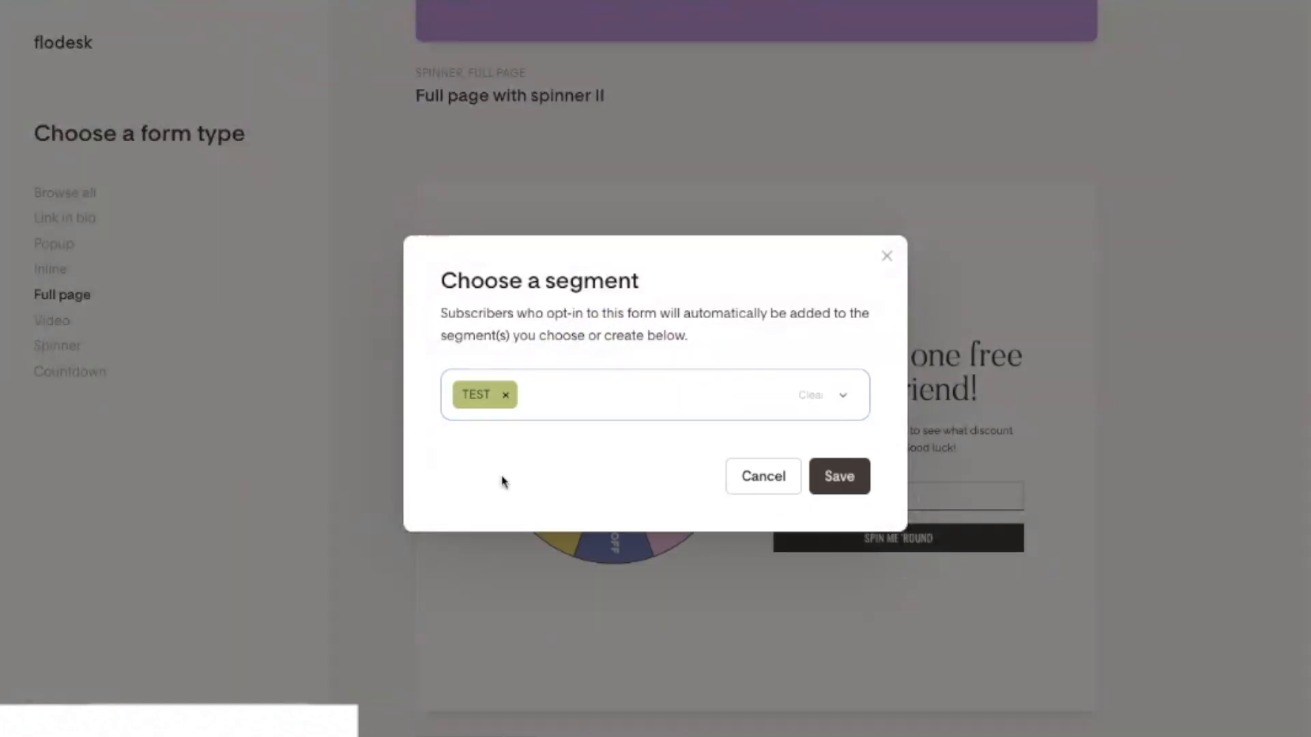
{"action": "left_click", "coordinate": [843, 489]}
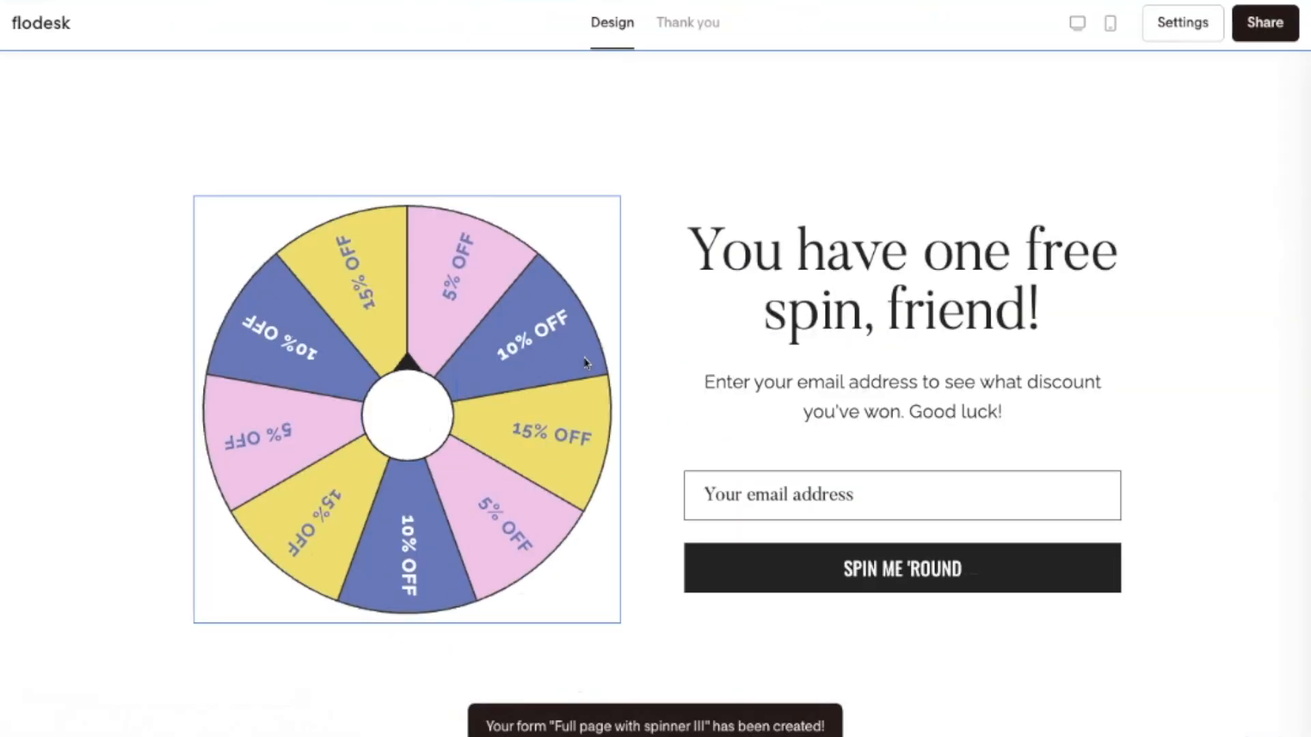
Open the reward options of the spinner wheel and make Reward 2 the winner
{"action": "left_click", "coordinate": [583, 358]}
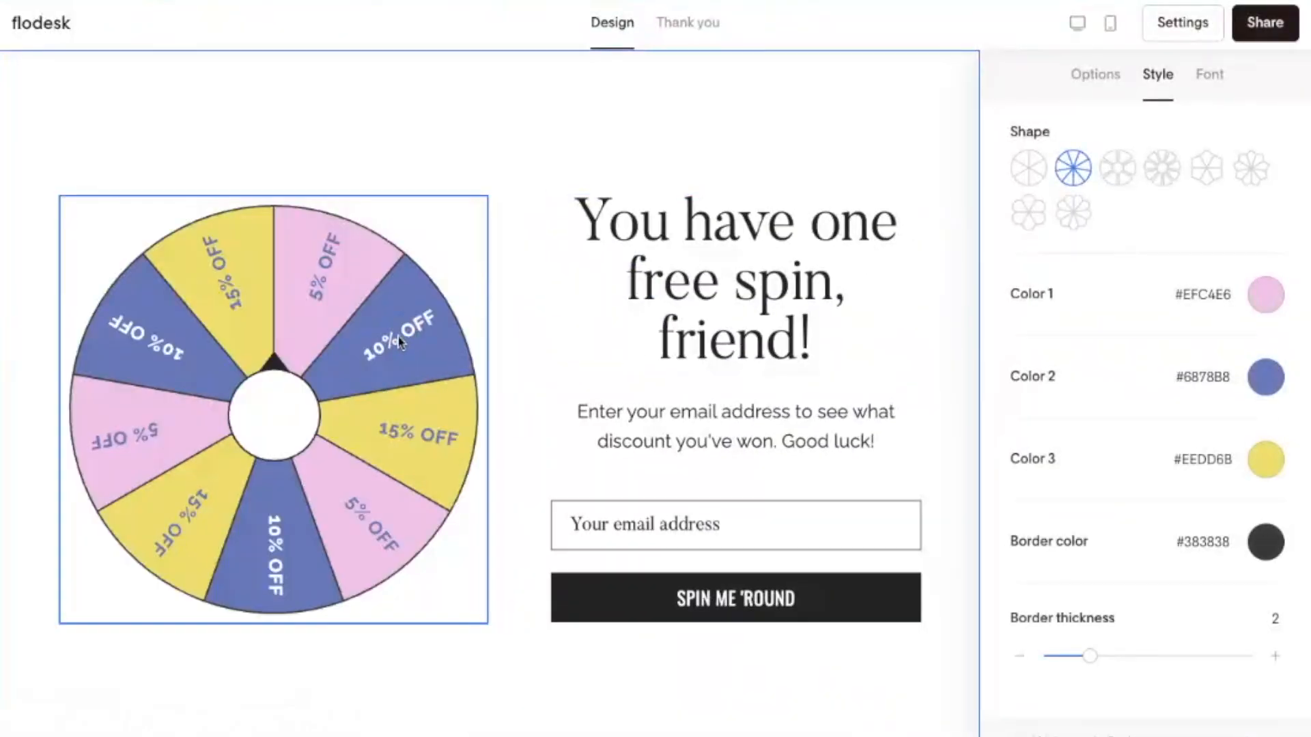
{"action": "left_click", "coordinate": [355, 374]}
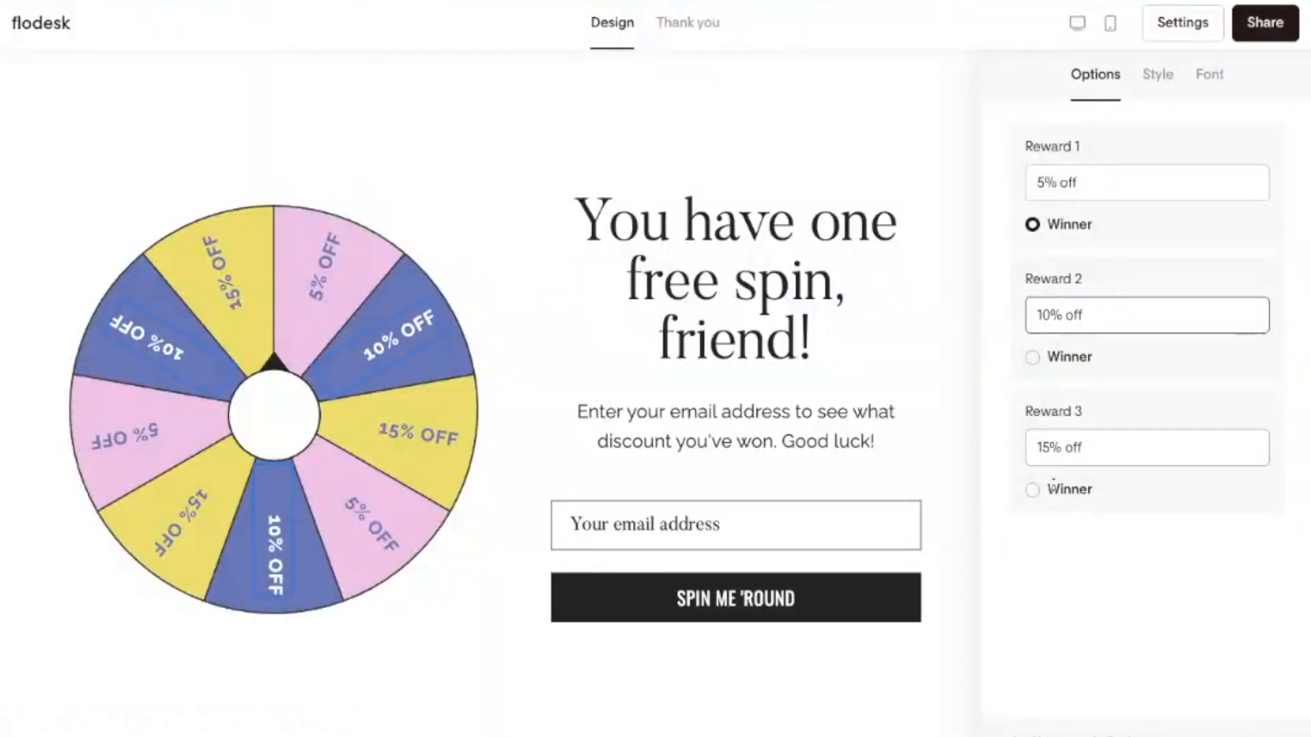
{"action": "left_click", "coordinate": [1032, 490]}
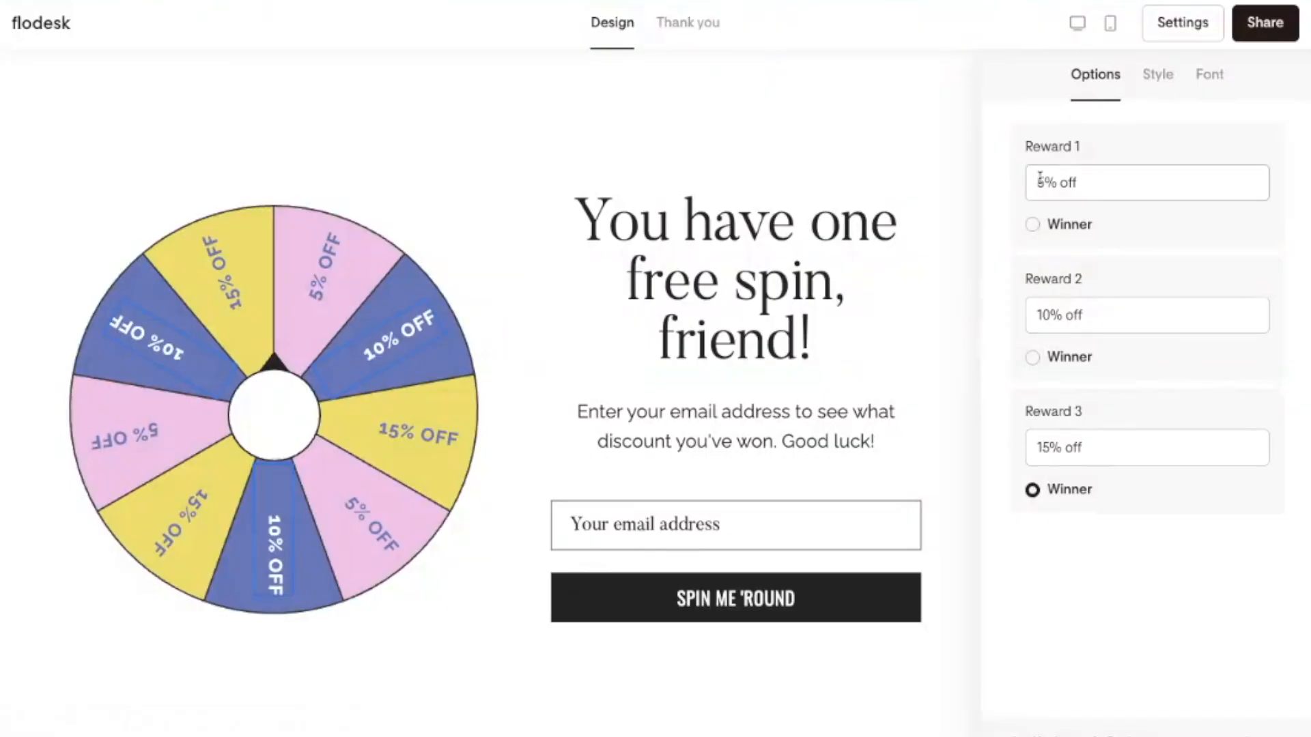
{"action": "left_click", "coordinate": [1033, 360]}
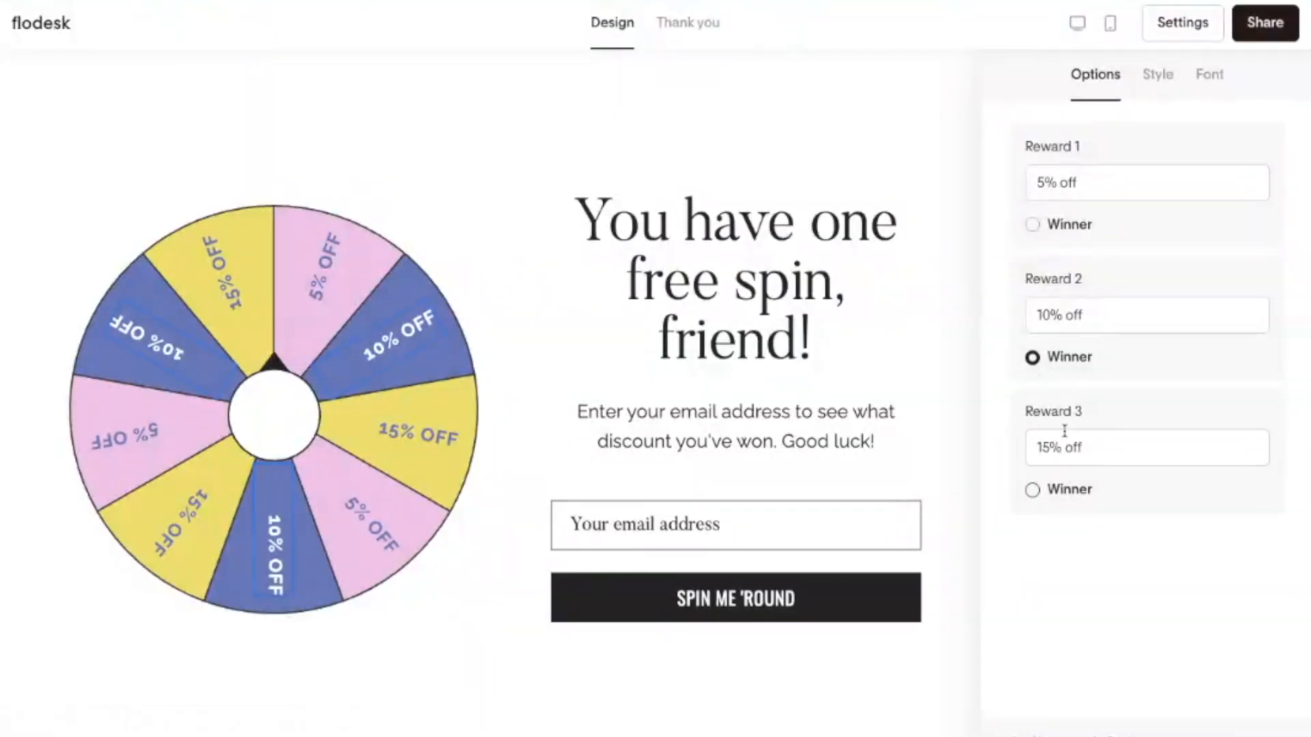
Change the text of Reward 2 to "25% off"
{"action": "triple_click", "coordinate": [1064, 311]}
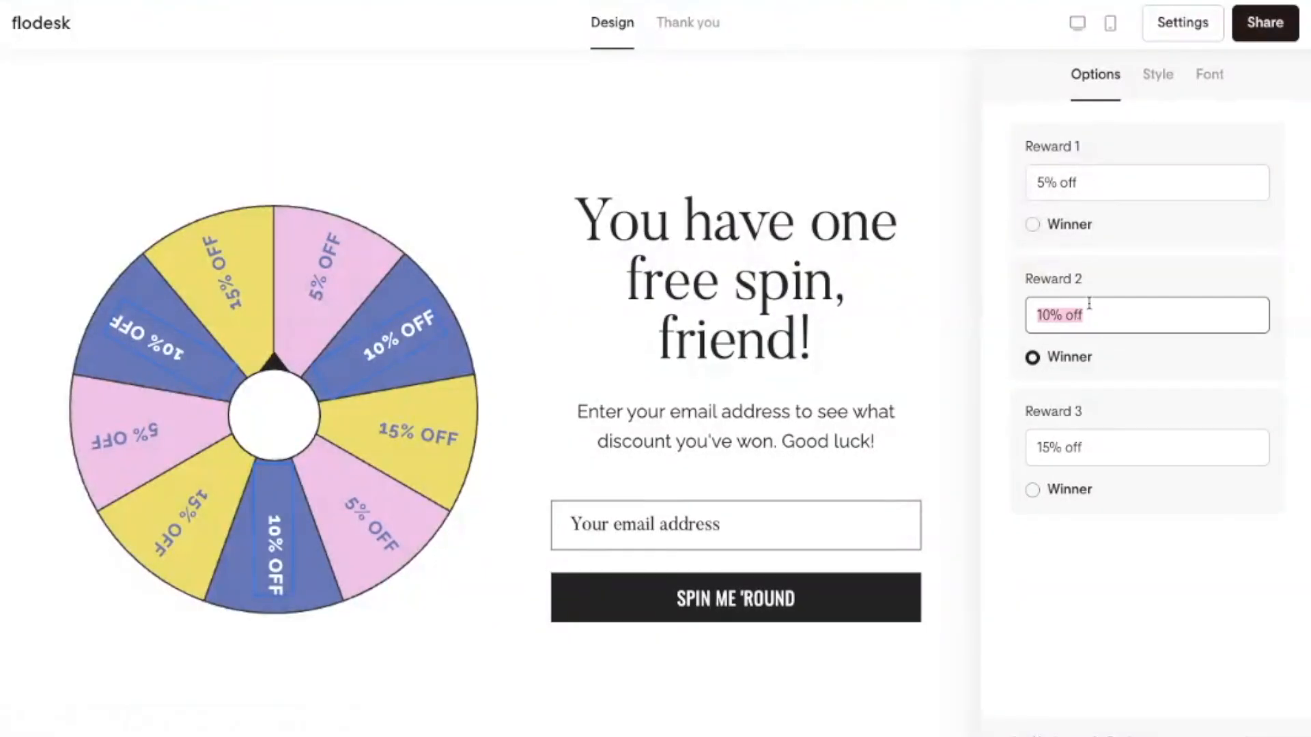
{"action": "type", "text": "25%"}
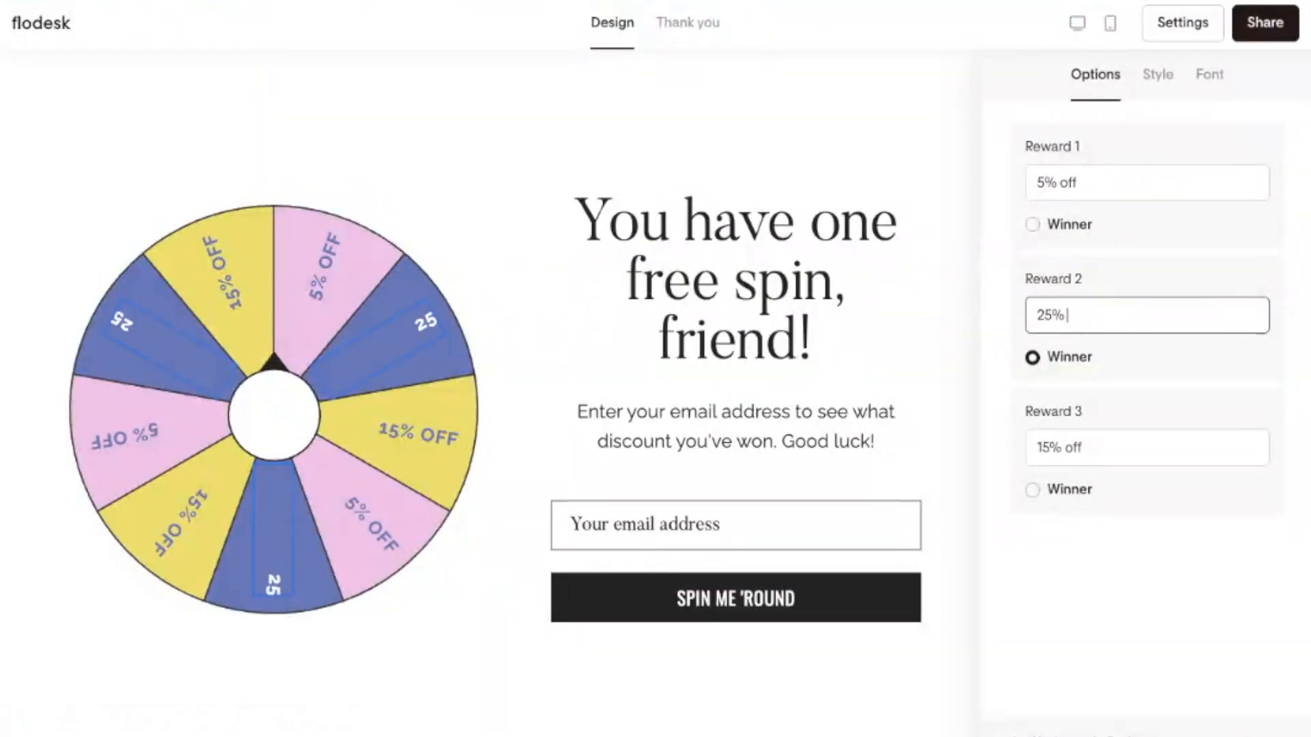
{"action": "type", "text": " off"}
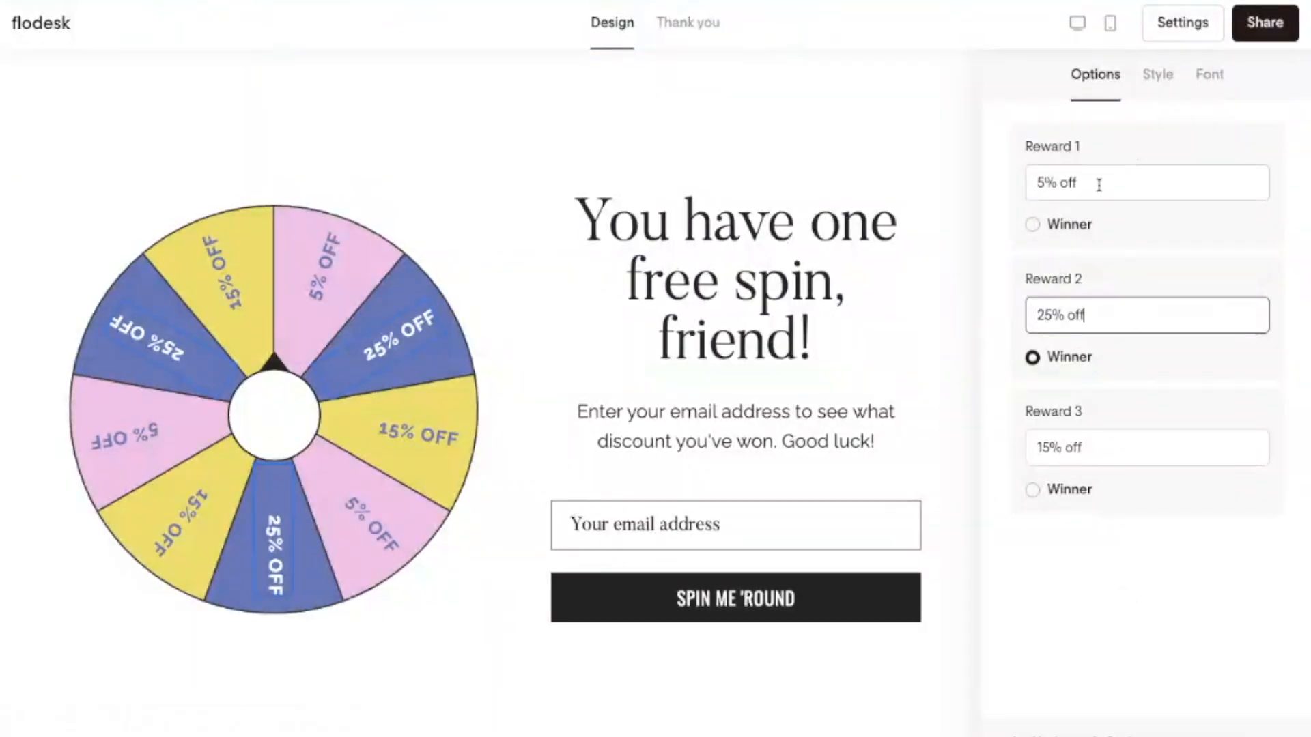
Change the spinner wheel's shape to the flower with nine rounded petals
{"action": "left_click", "coordinate": [1158, 87]}
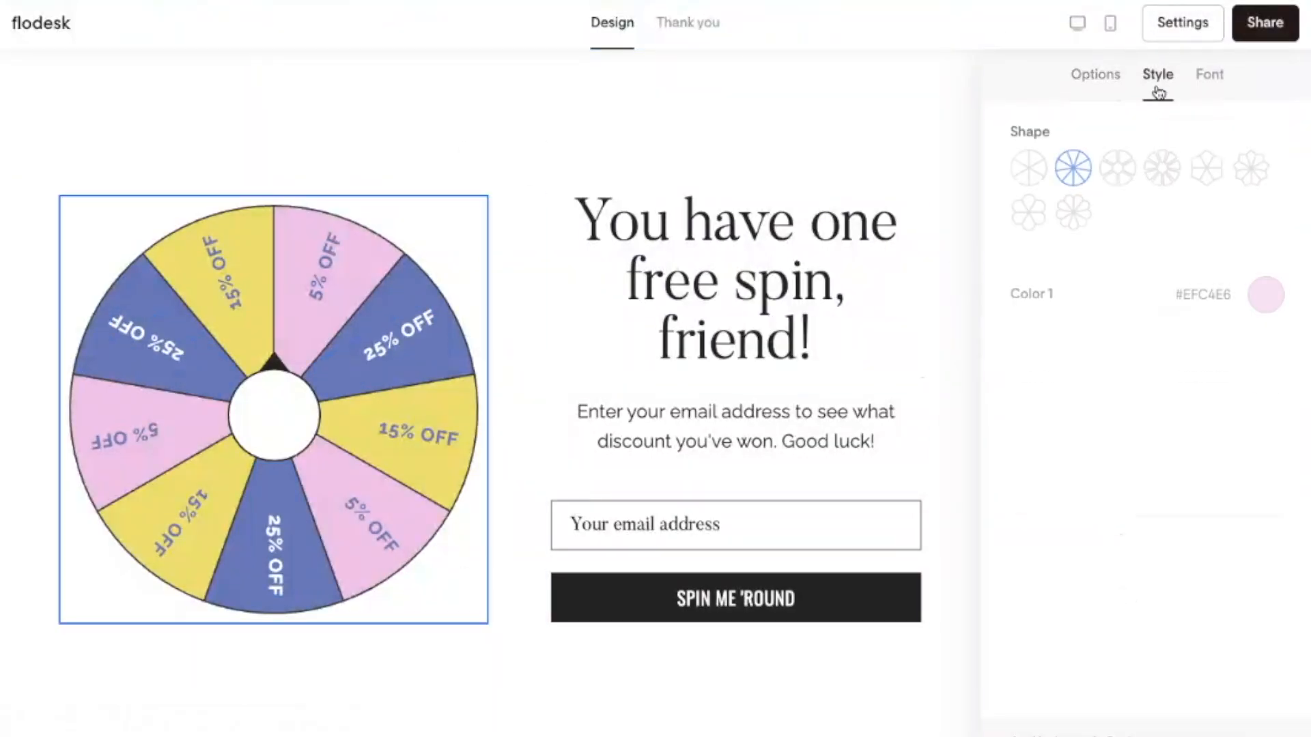
{"action": "left_click", "coordinate": [1073, 212]}
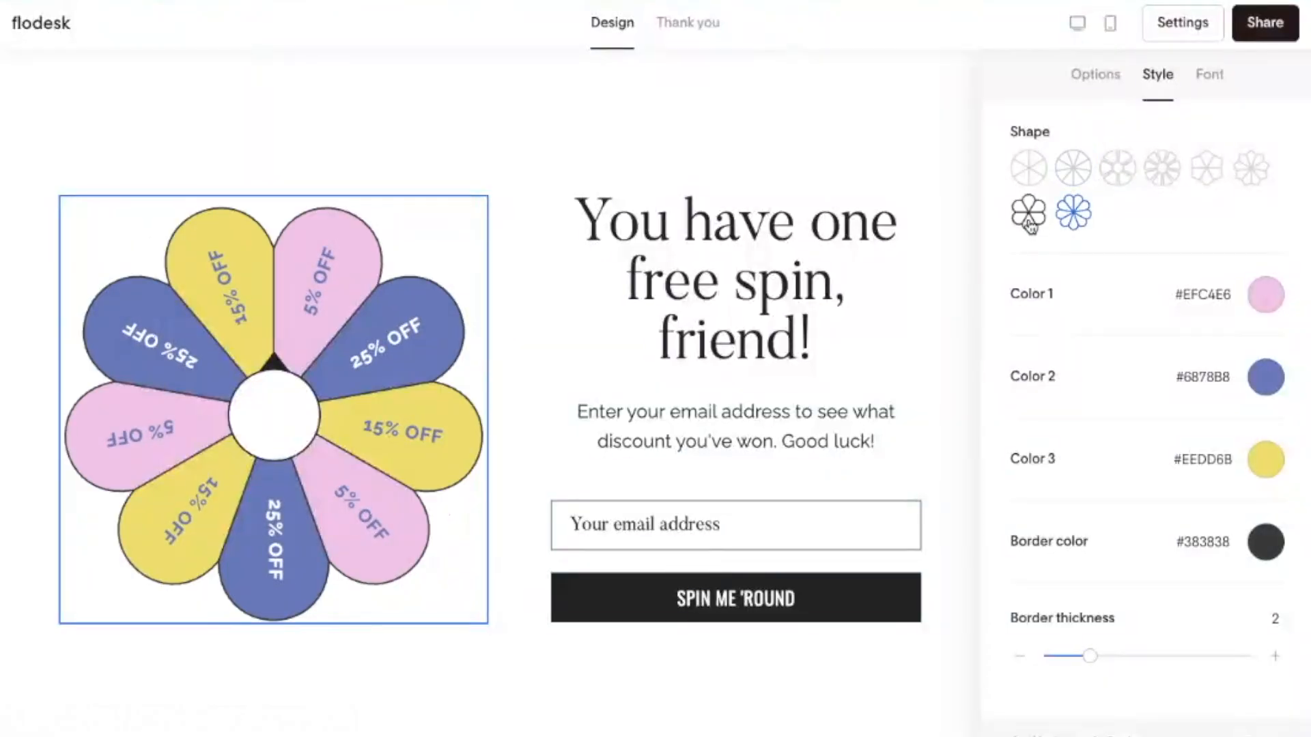
Try out the other spinner wheel shapes and settle on the flower with nine pointed petals
{"action": "left_click", "coordinate": [1029, 221]}
{"action": "left_click", "coordinate": [1028, 168]}
{"action": "left_click", "coordinate": [1118, 168]}
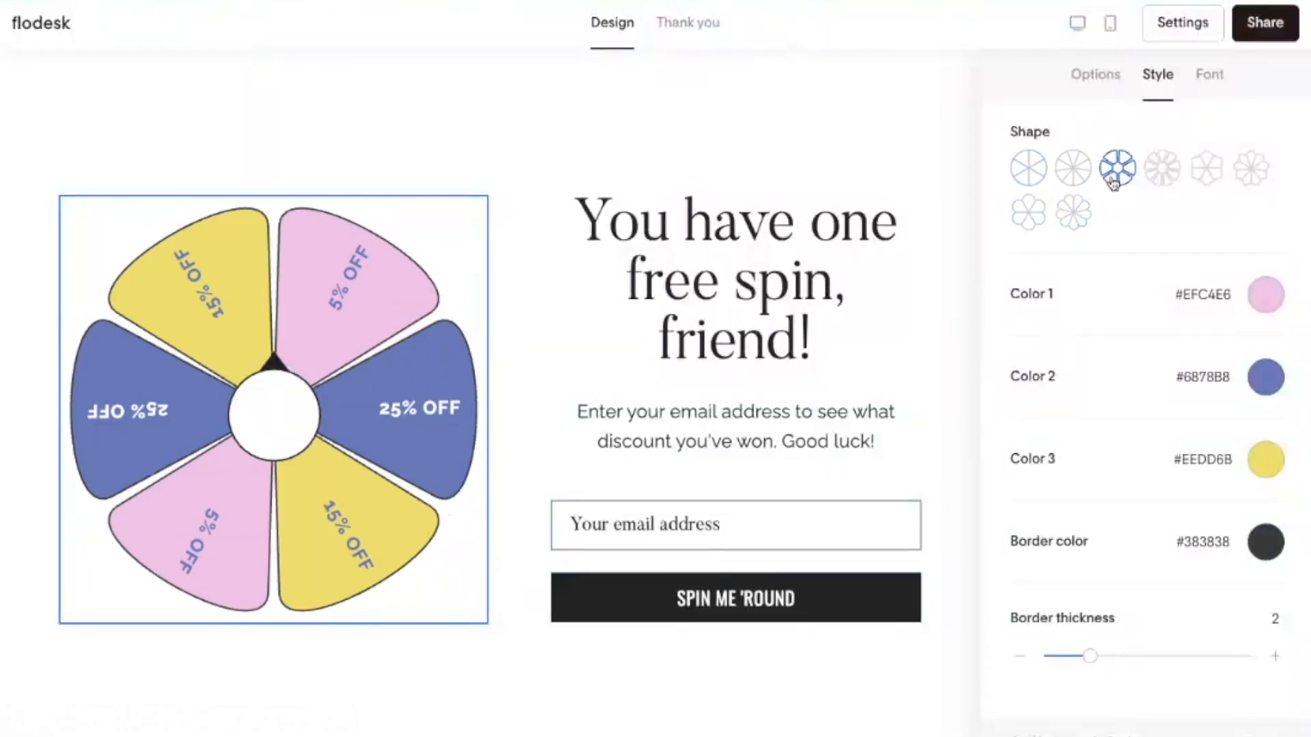
{"action": "left_click", "coordinate": [1162, 168]}
{"action": "left_click", "coordinate": [1206, 168]}
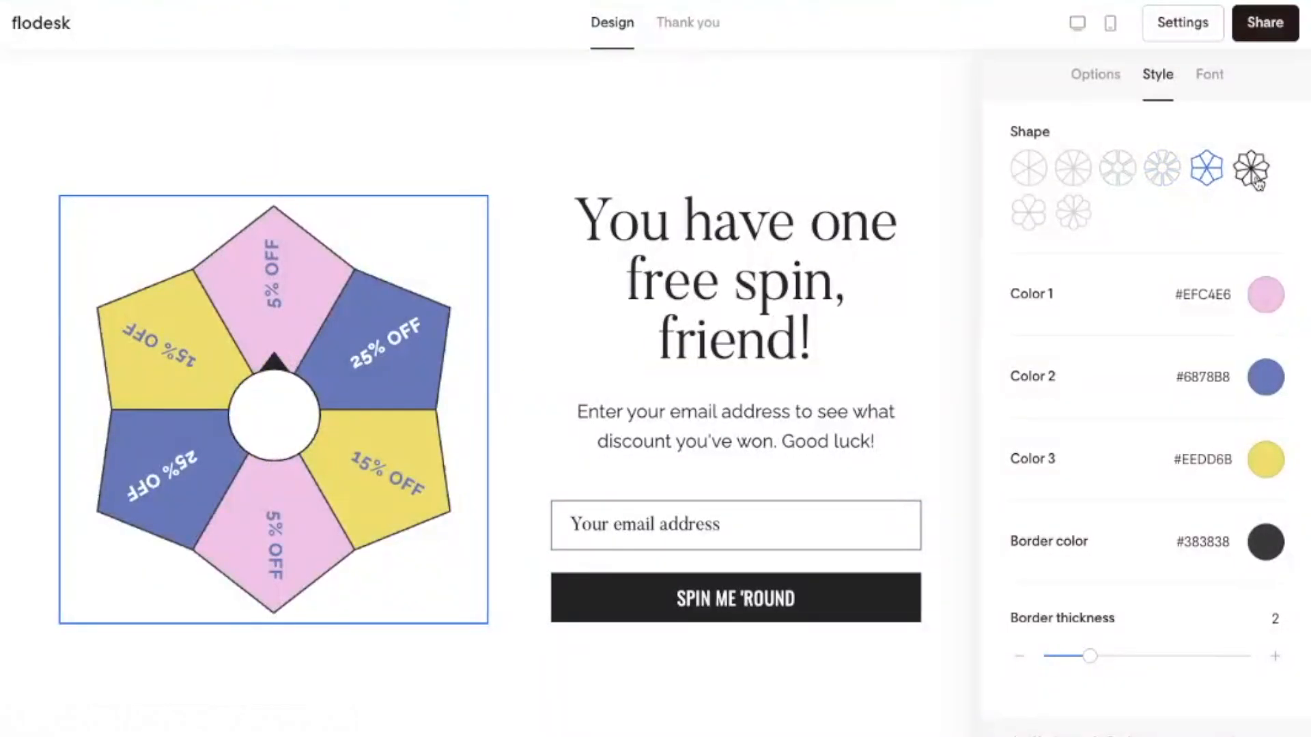
{"action": "left_click", "coordinate": [1251, 168]}
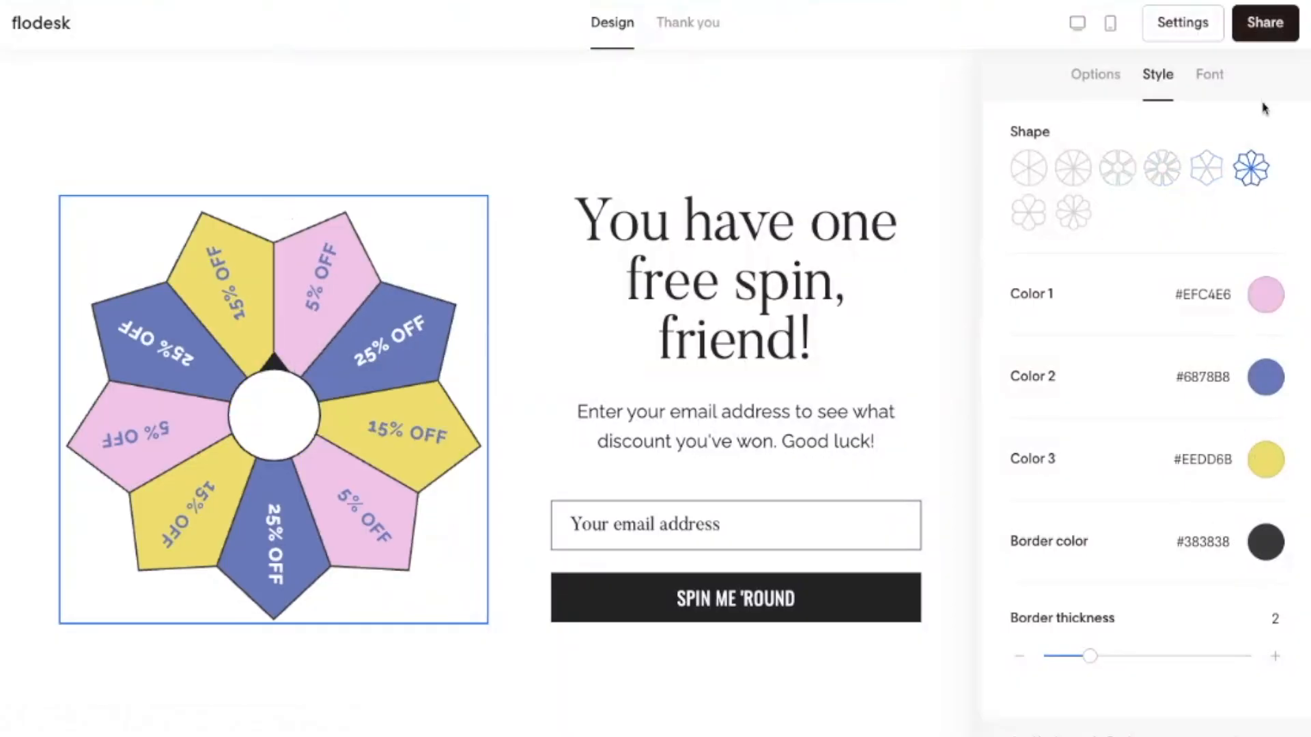
Examine the font settings of the wheel labels, the heading and the description, and the form's general settings
{"action": "left_click", "coordinate": [1209, 76]}
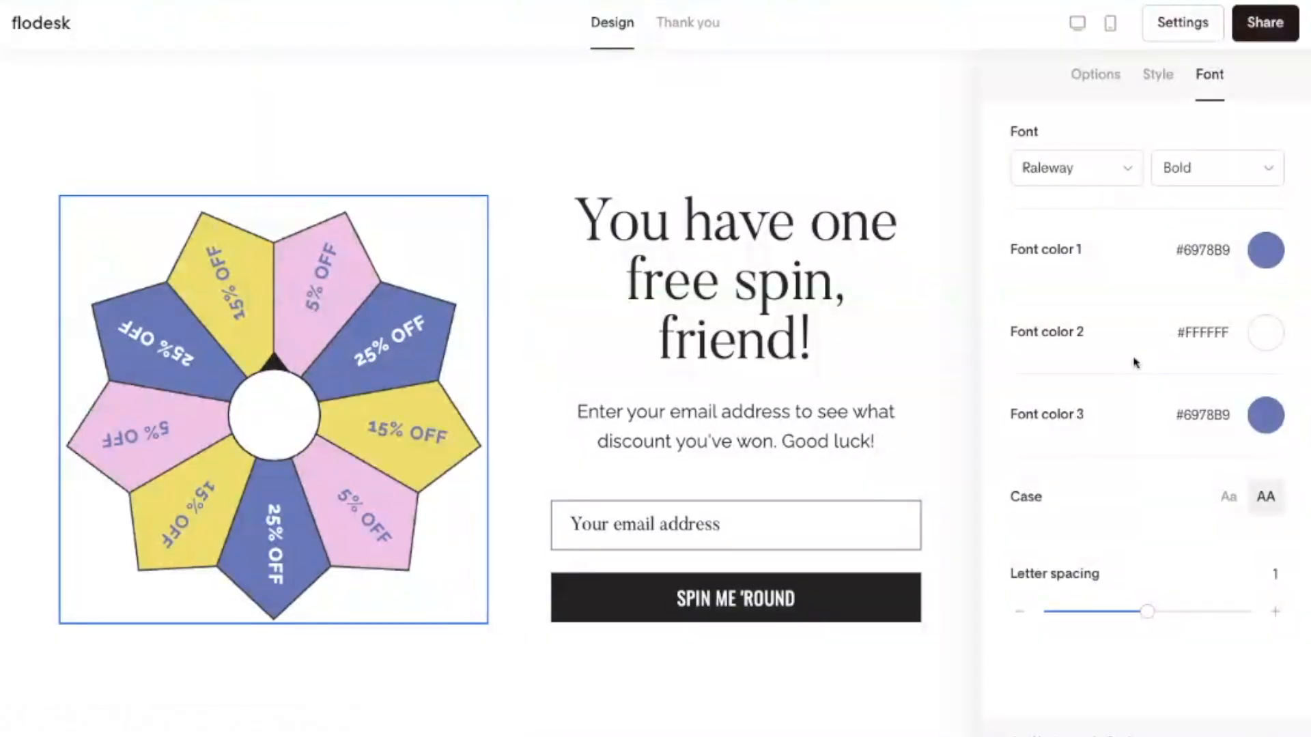
{"action": "left_click", "coordinate": [787, 349]}
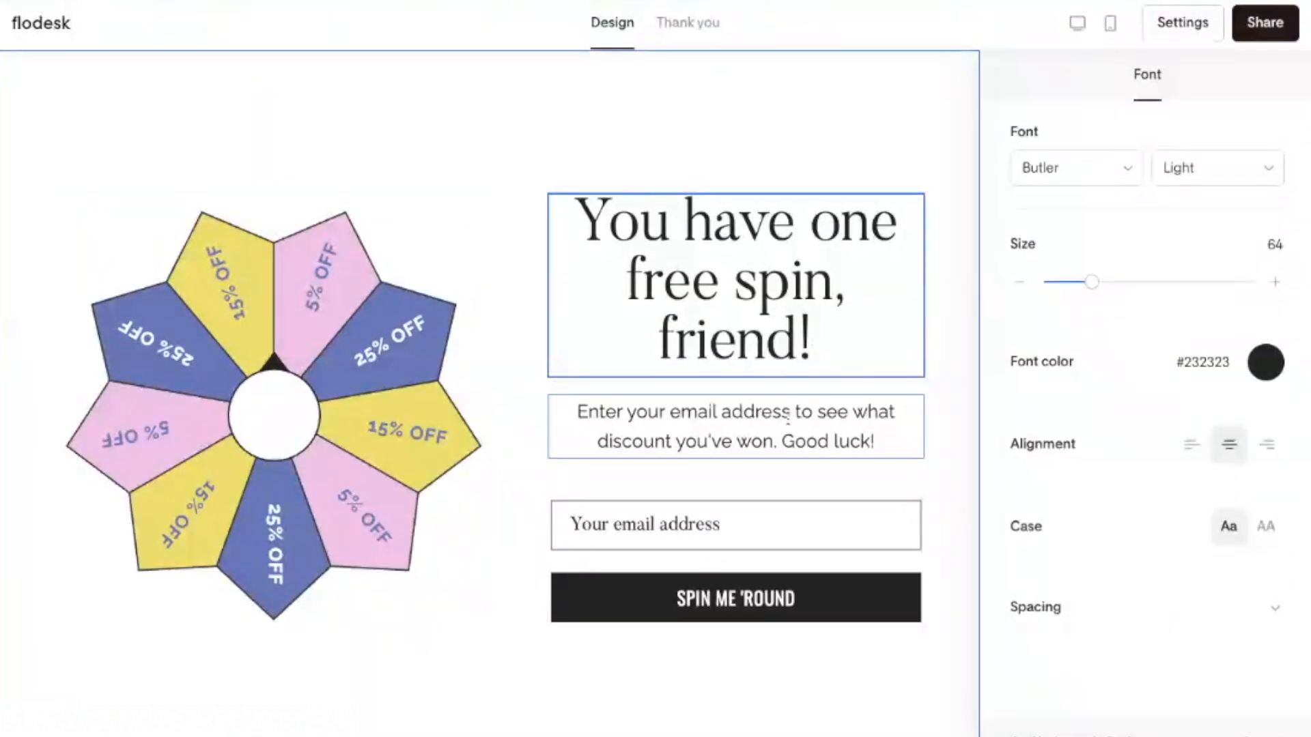
{"action": "left_click", "coordinate": [761, 441]}
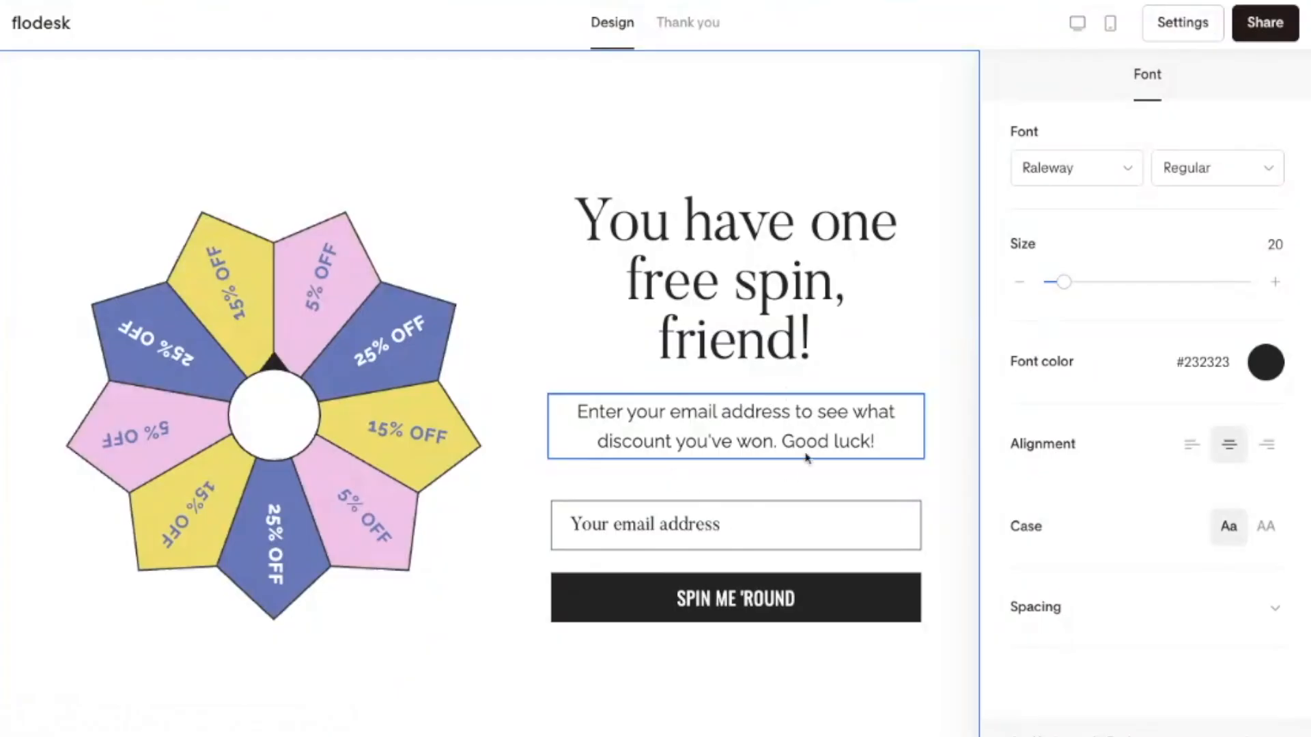
{"action": "left_click", "coordinate": [774, 398]}
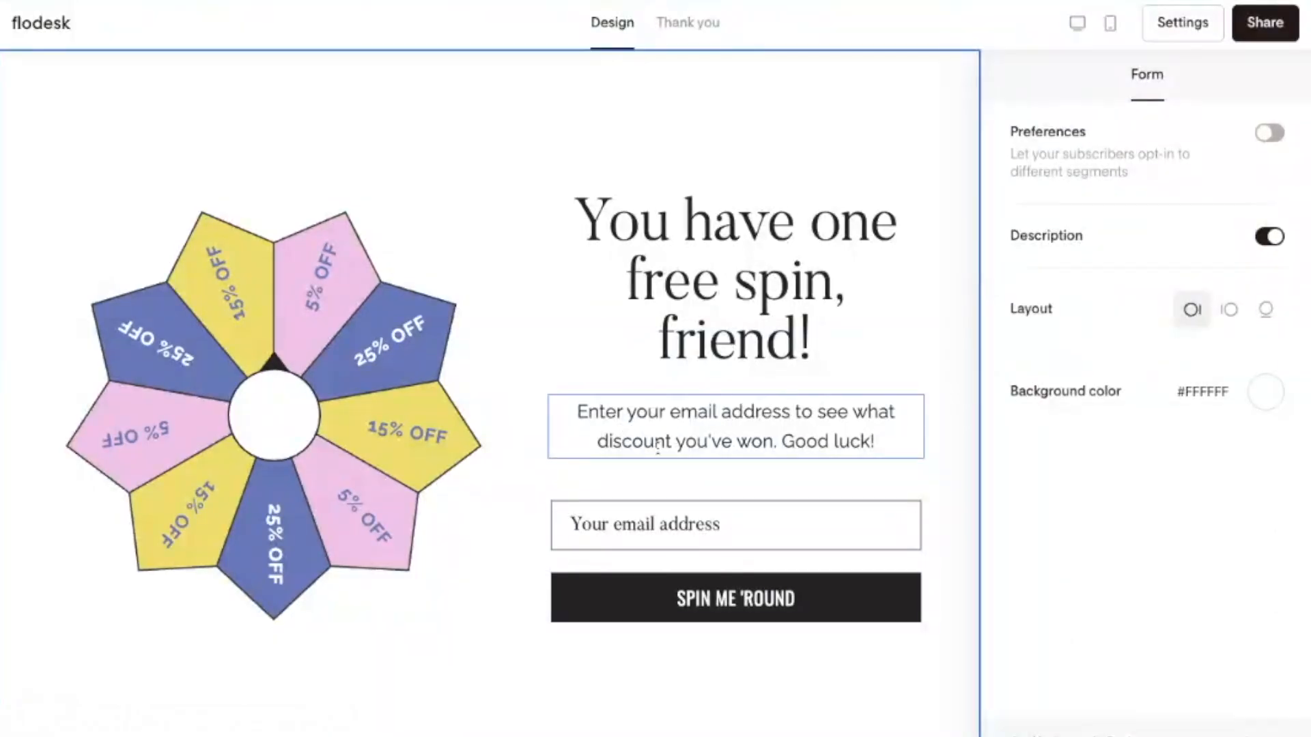
Add a required First name field to the form and place it above the email address field
{"action": "left_click", "coordinate": [703, 517]}
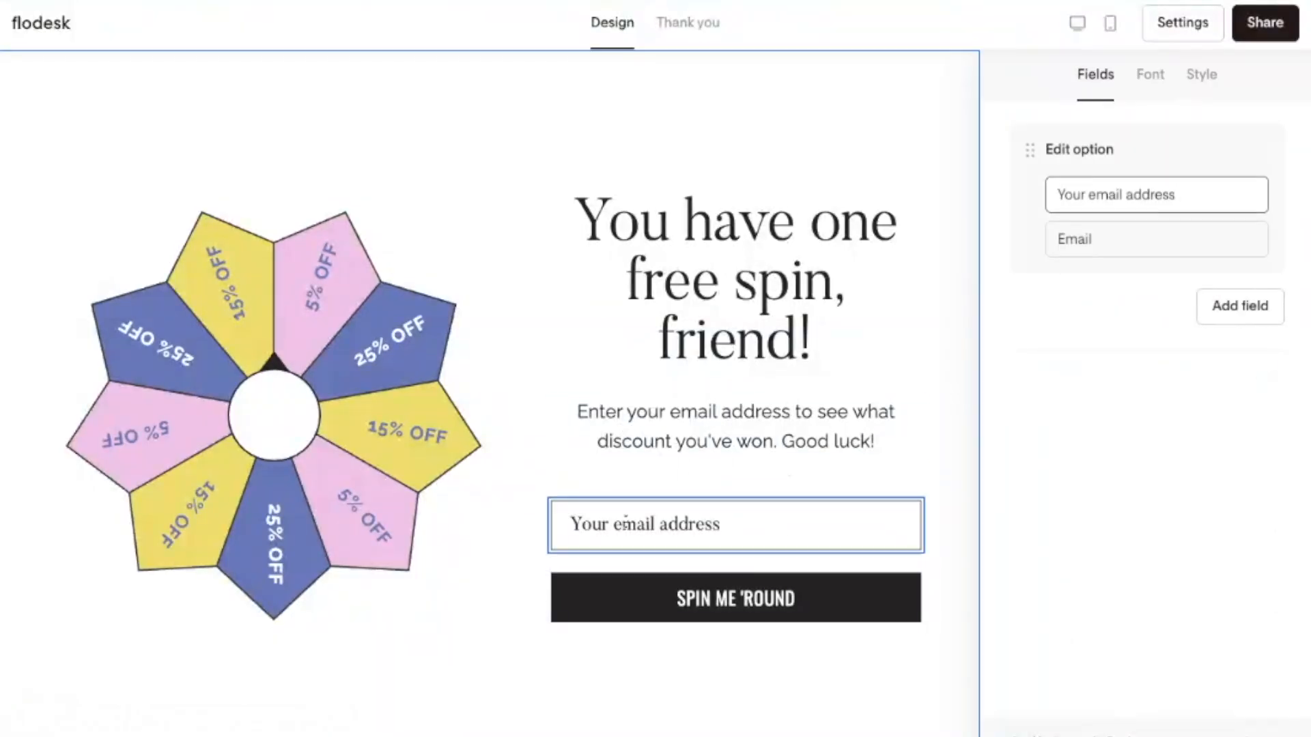
{"action": "left_click", "coordinate": [1241, 305]}
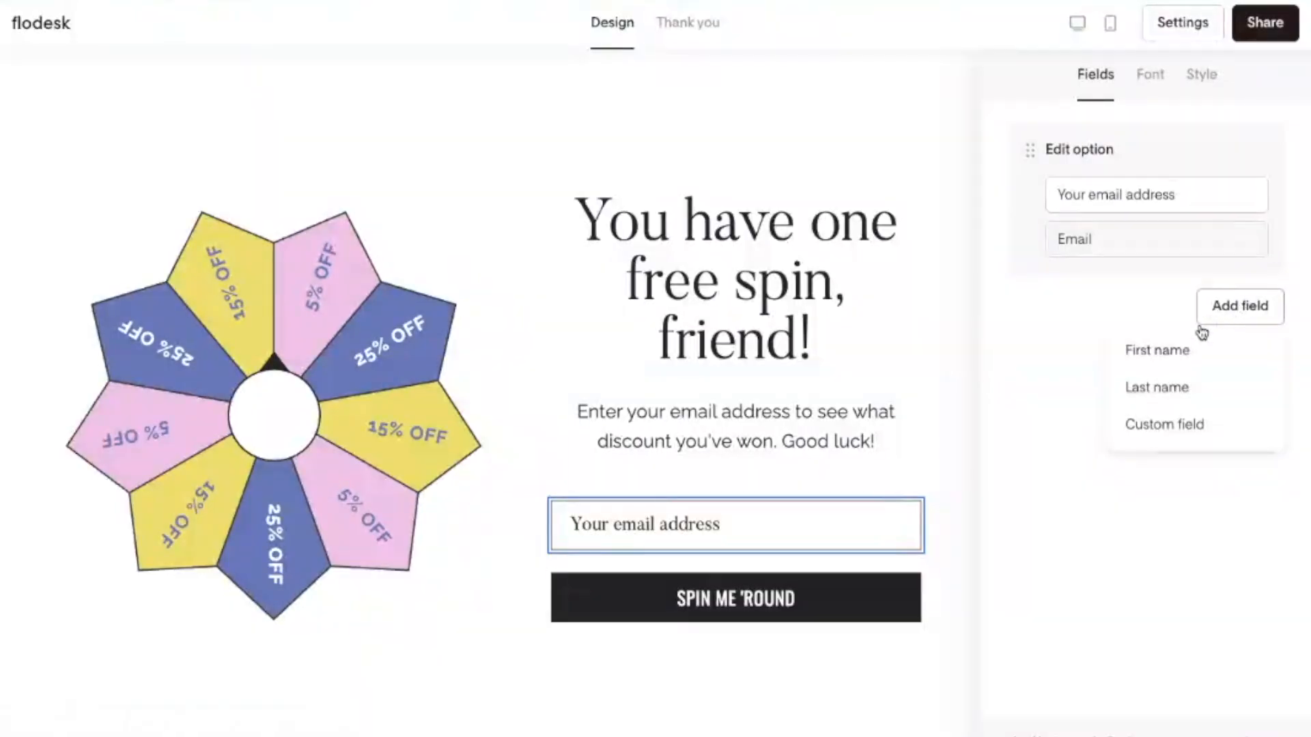
{"action": "left_click", "coordinate": [1187, 366]}
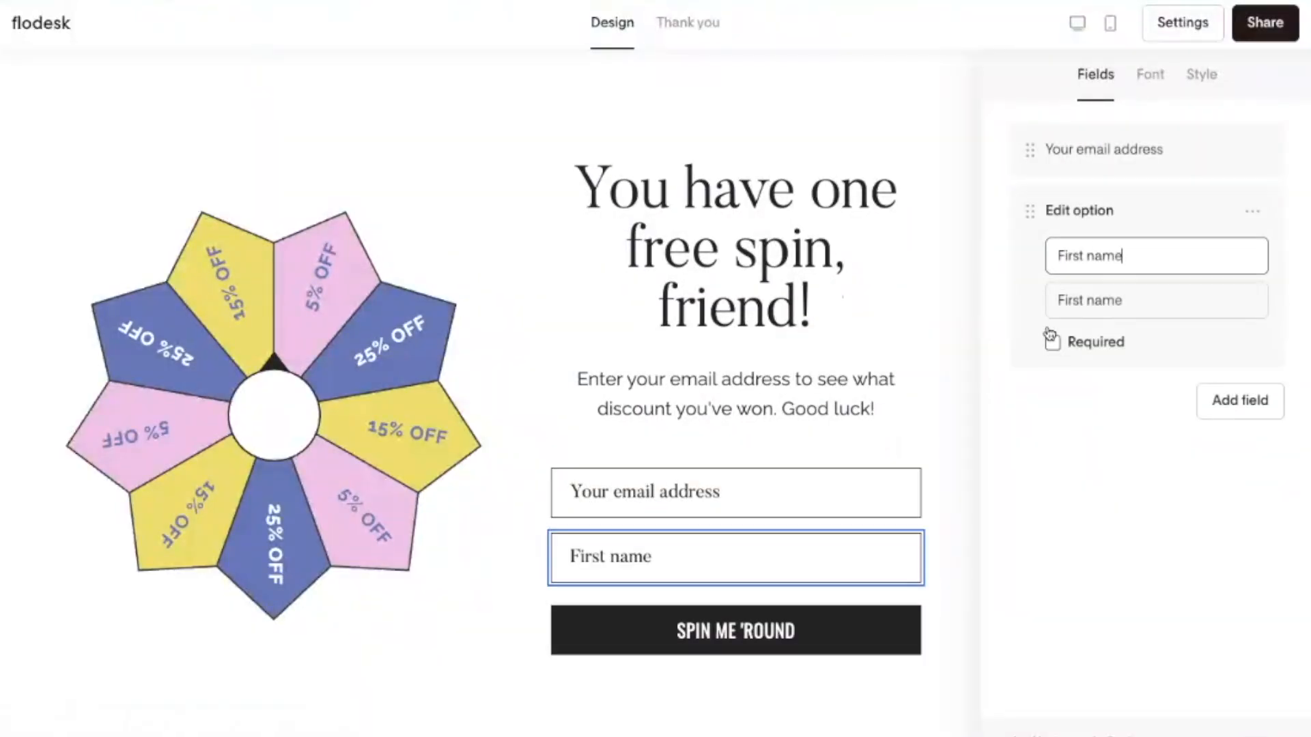
{"action": "left_click_drag", "start_coordinate": [1019, 229], "coordinate": [1028, 147]}
{"action": "left_click", "coordinate": [1056, 286]}
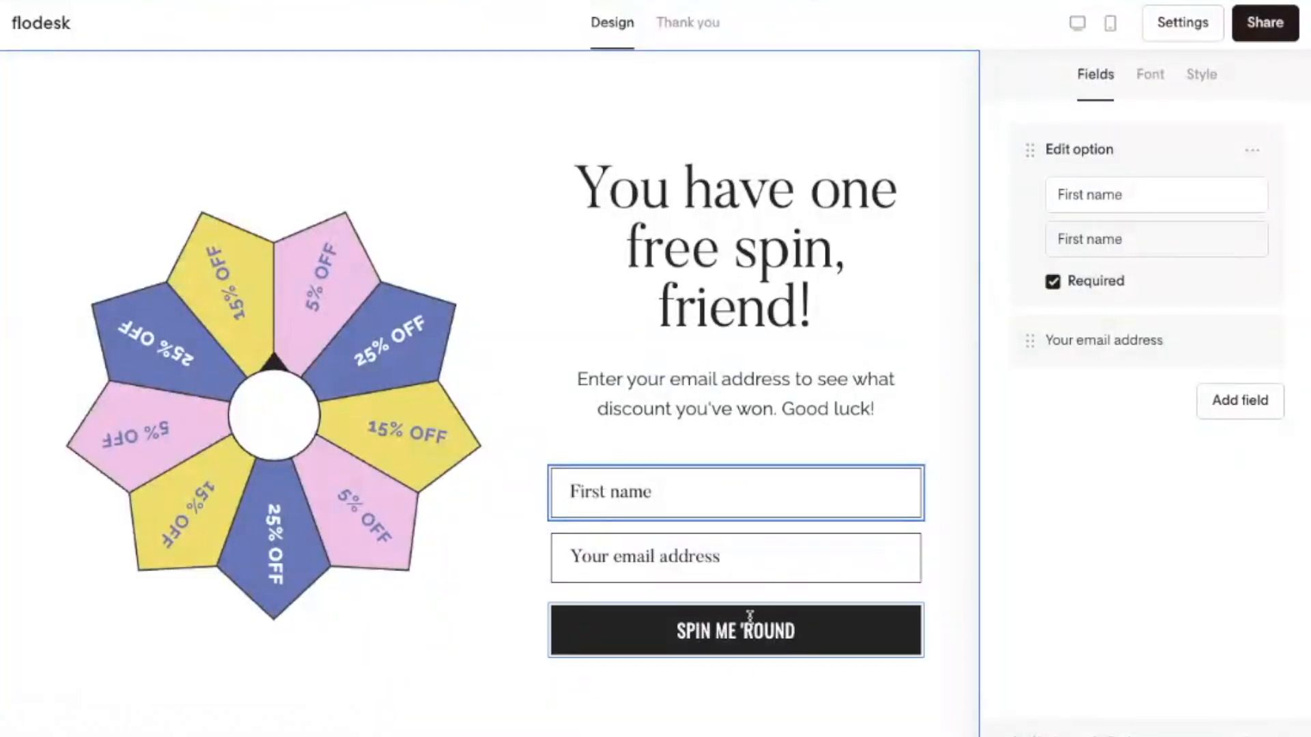
Change the text of the form's "SPIN ME 'ROUND" button to "GET MY DISCOUNT"
{"action": "left_click", "coordinate": [712, 654]}
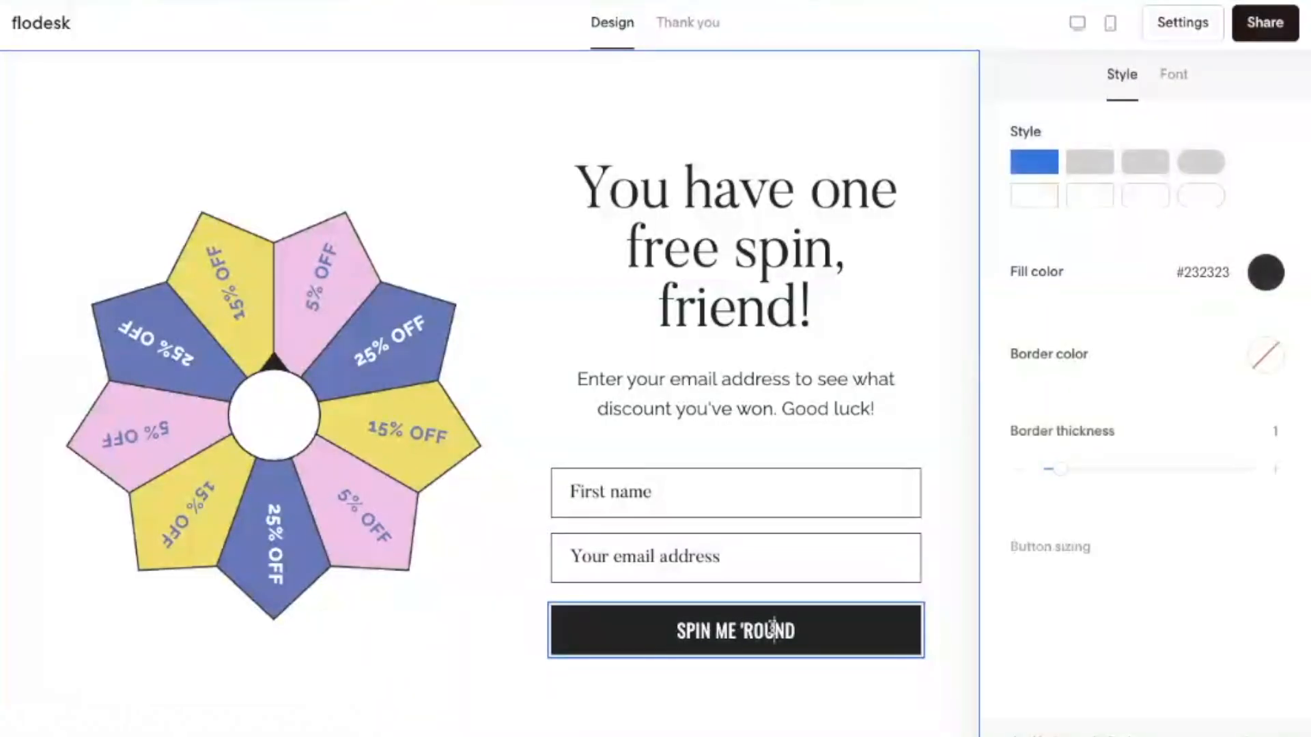
{"action": "double_click", "coordinate": [823, 635]}
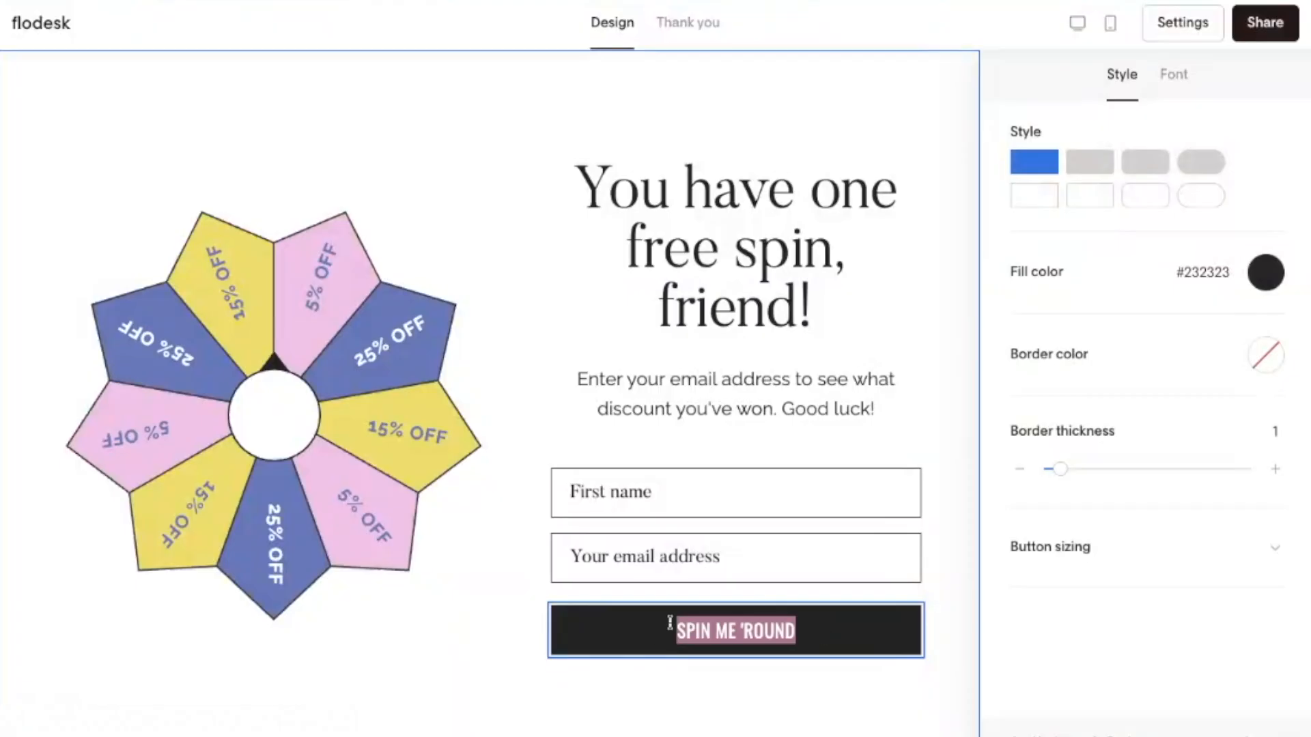
{"action": "type", "text": "GET MY DI"}
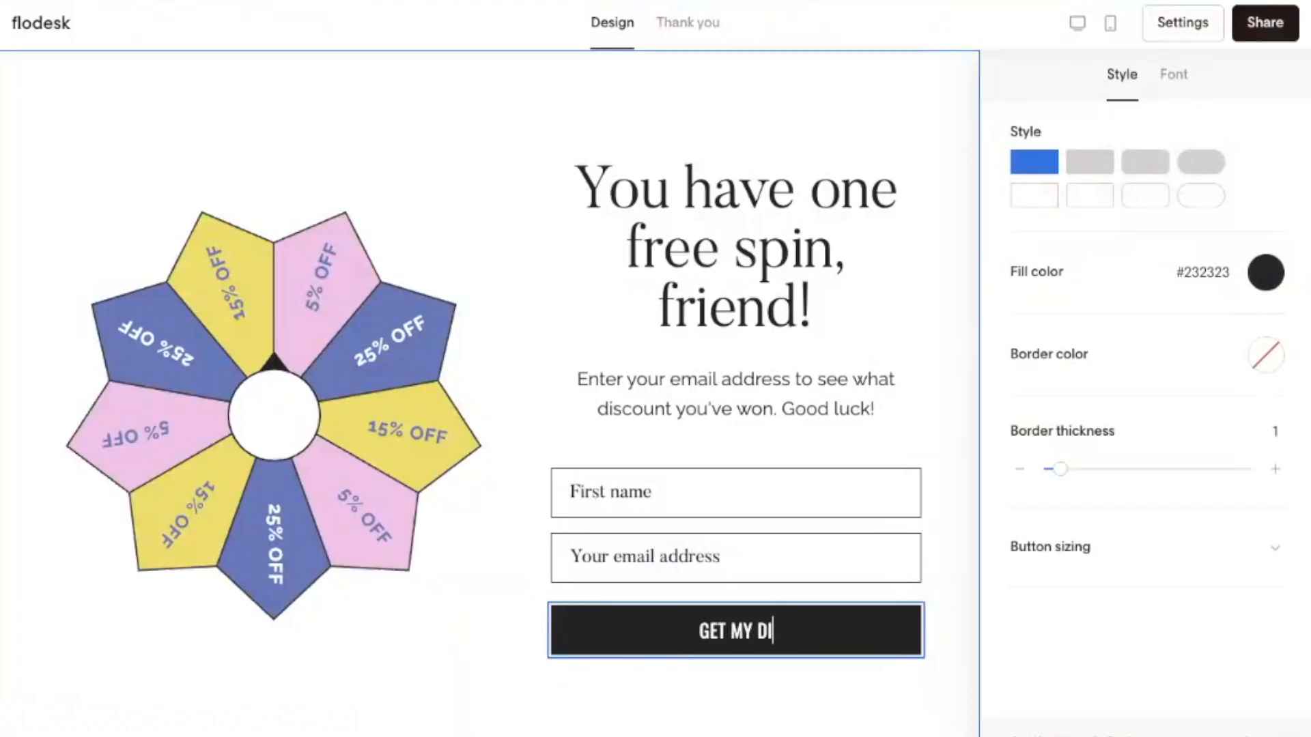
{"action": "type", "text": "SCOUNT"}
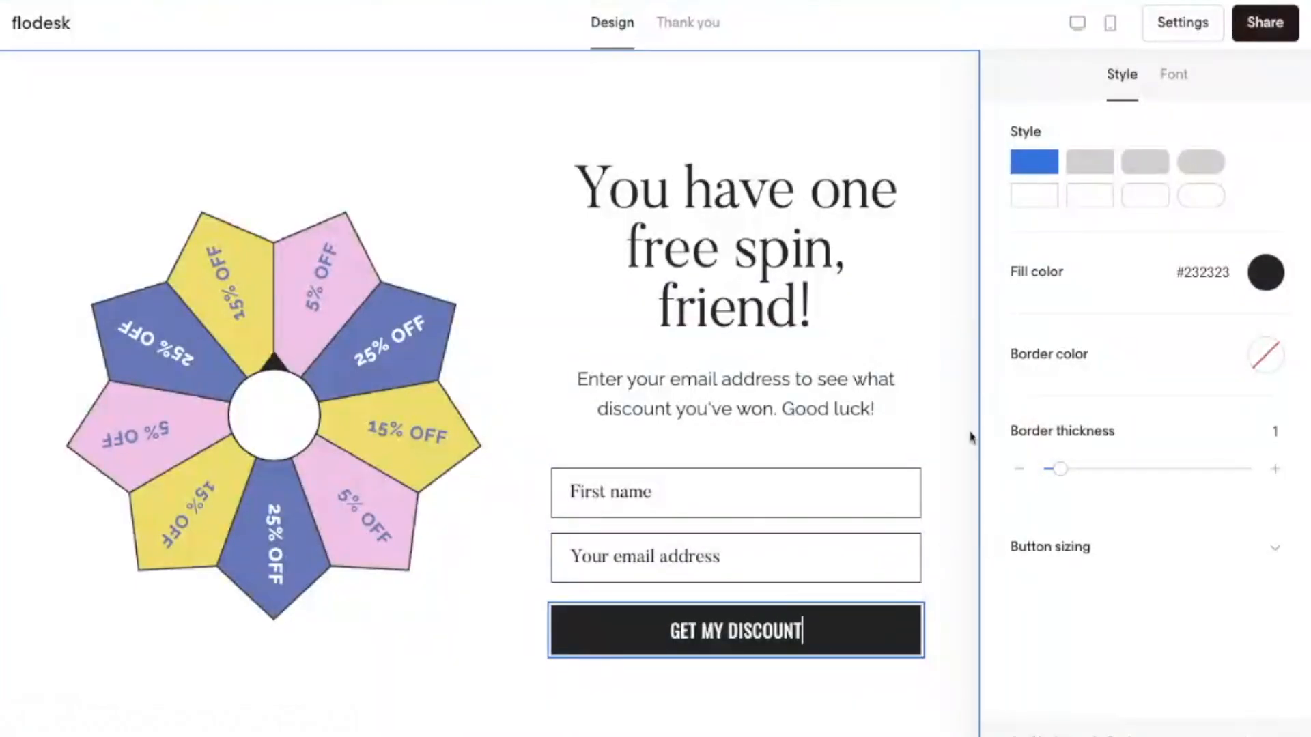
Give the form's button the filled style with fully rounded ends
{"action": "left_click", "coordinate": [1152, 164]}
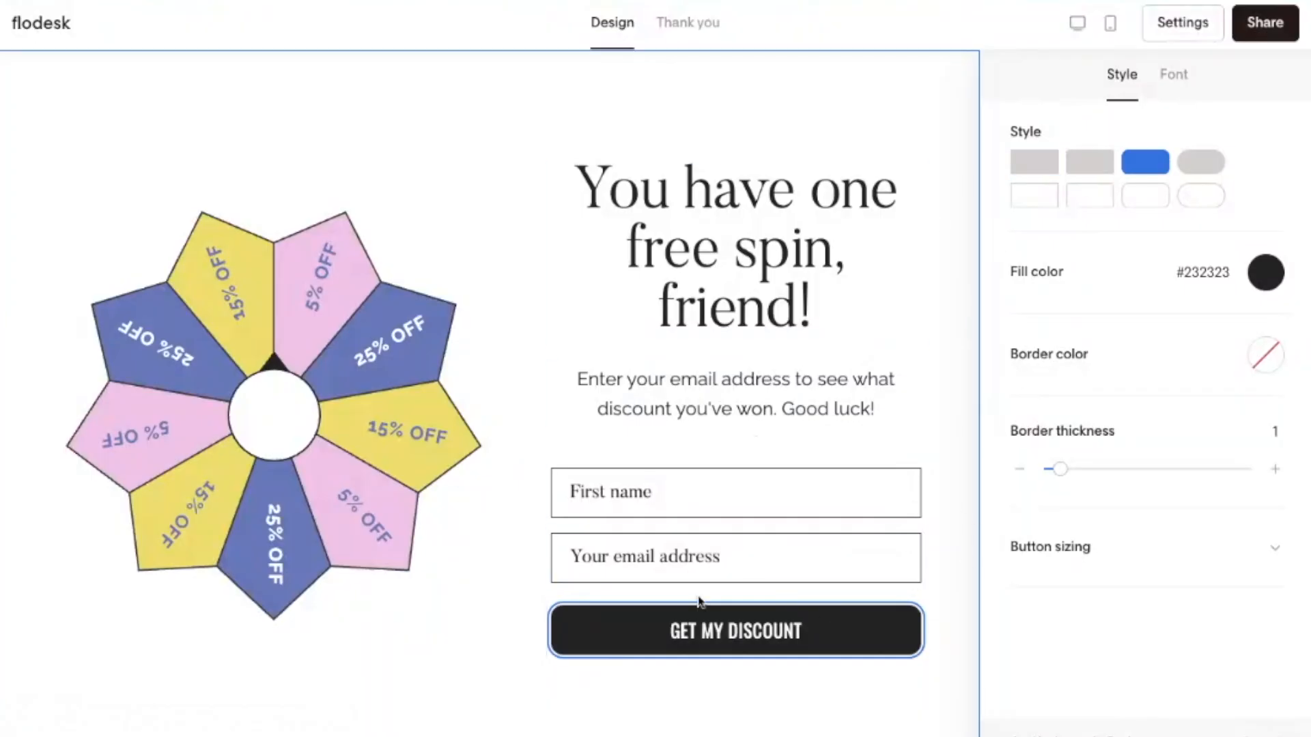
{"action": "left_click", "coordinate": [1201, 164]}
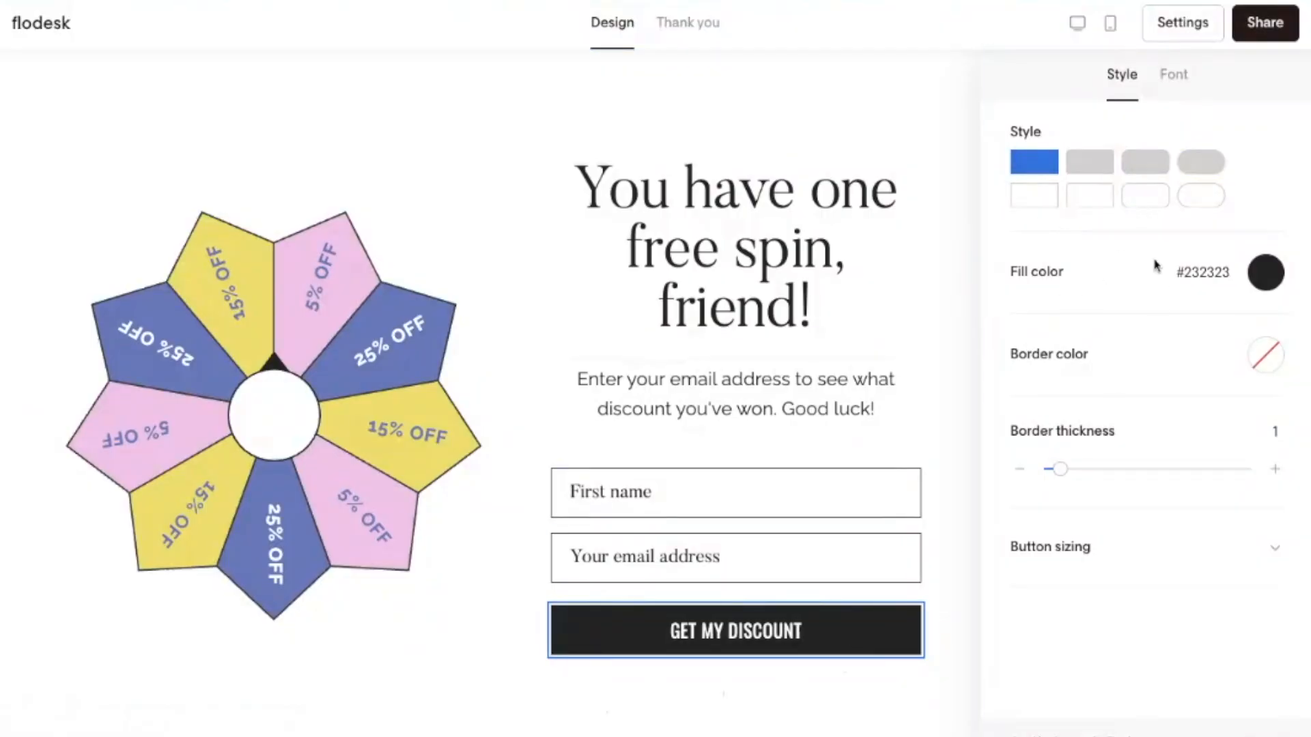
{"action": "left_click", "coordinate": [1207, 166]}
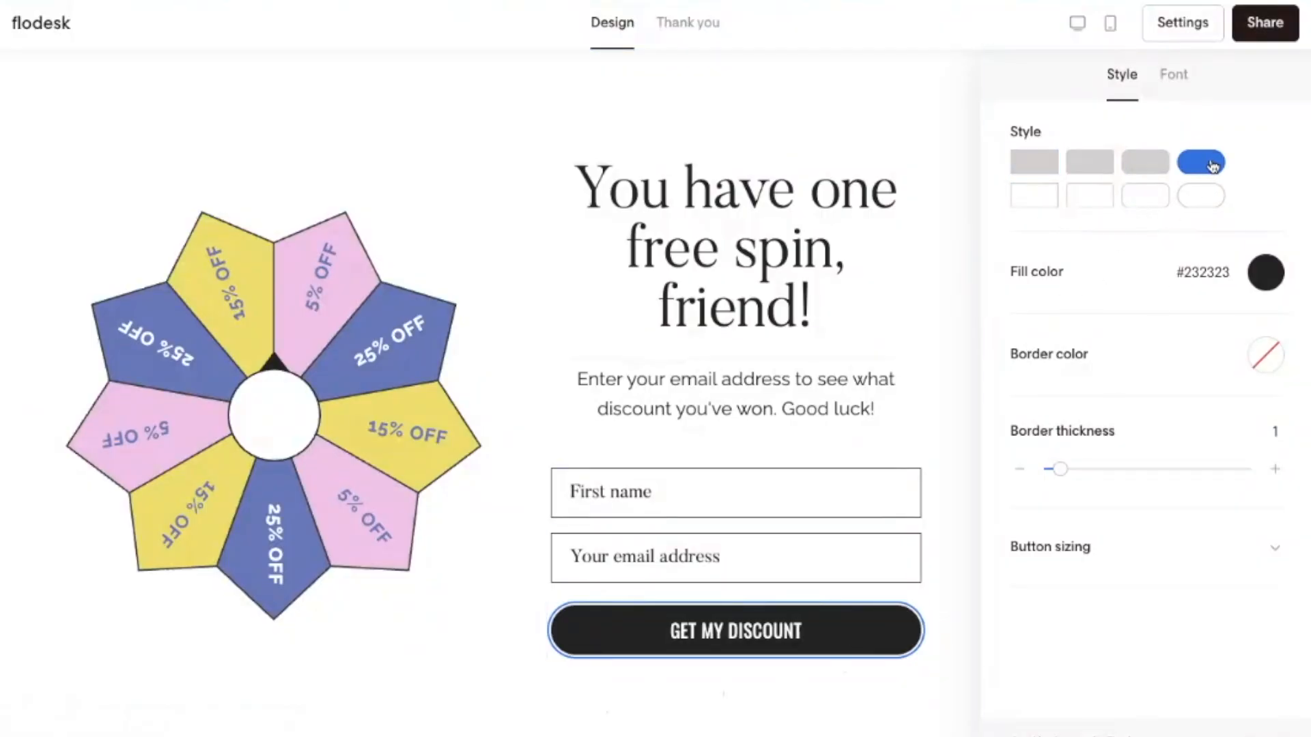
Give the First name and email fields the outlined style with fully rounded ends
{"action": "left_click", "coordinate": [802, 486]}
{"action": "left_click", "coordinate": [1199, 77]}
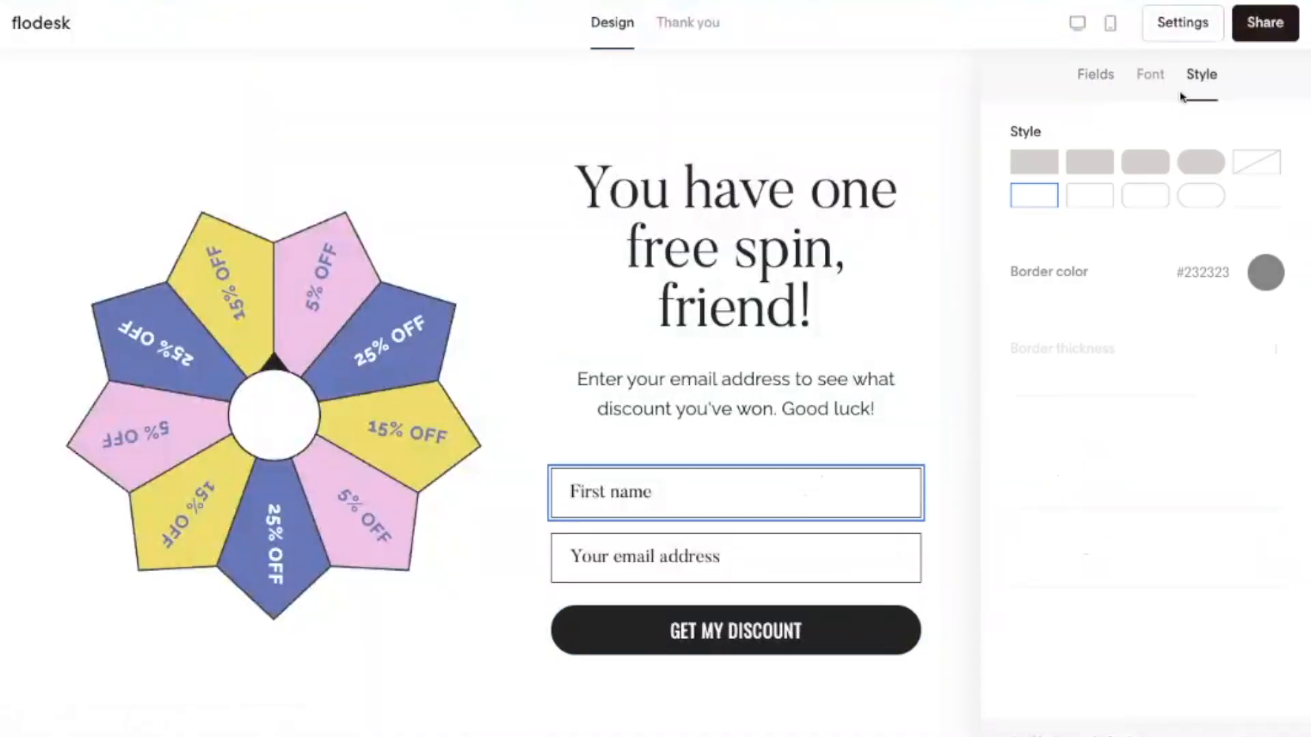
{"action": "left_click", "coordinate": [1208, 166]}
{"action": "left_click", "coordinate": [1201, 196]}
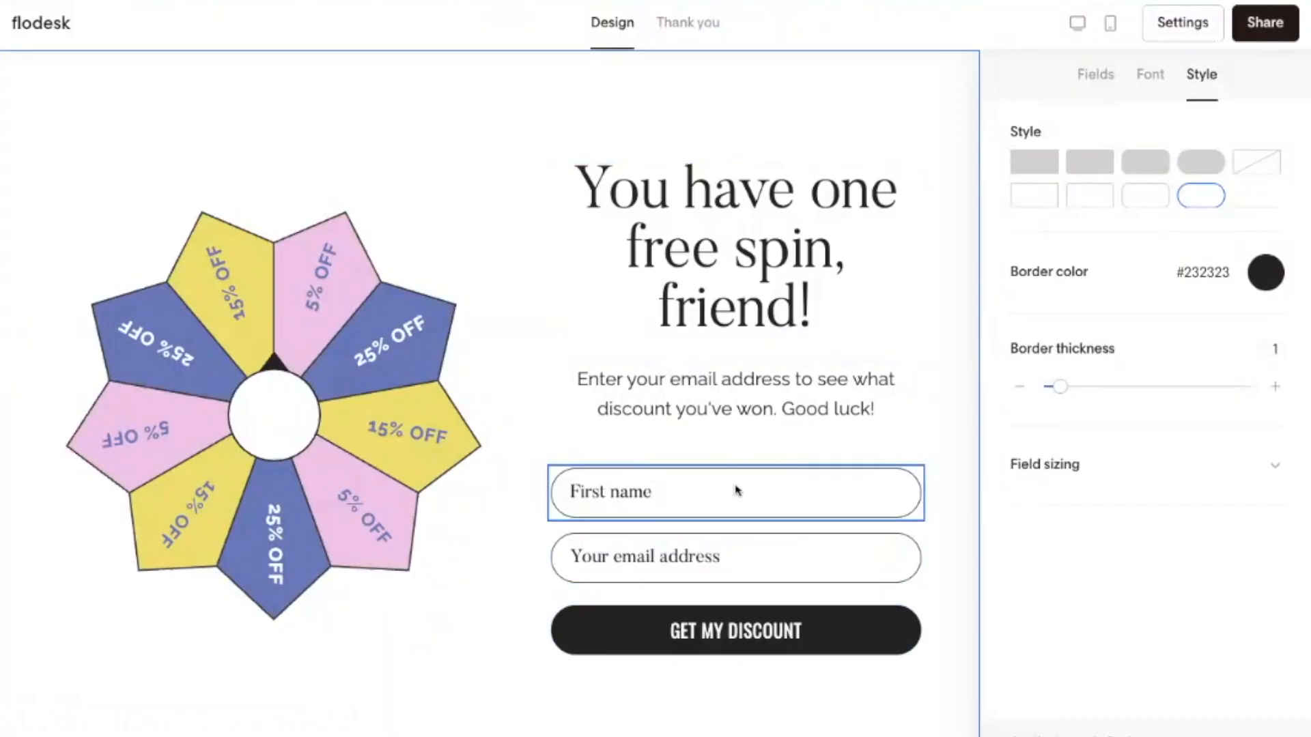
{"action": "left_click", "coordinate": [738, 560]}
Open the form's thank-you page and turn on form sharing
{"action": "left_click", "coordinate": [724, 43]}
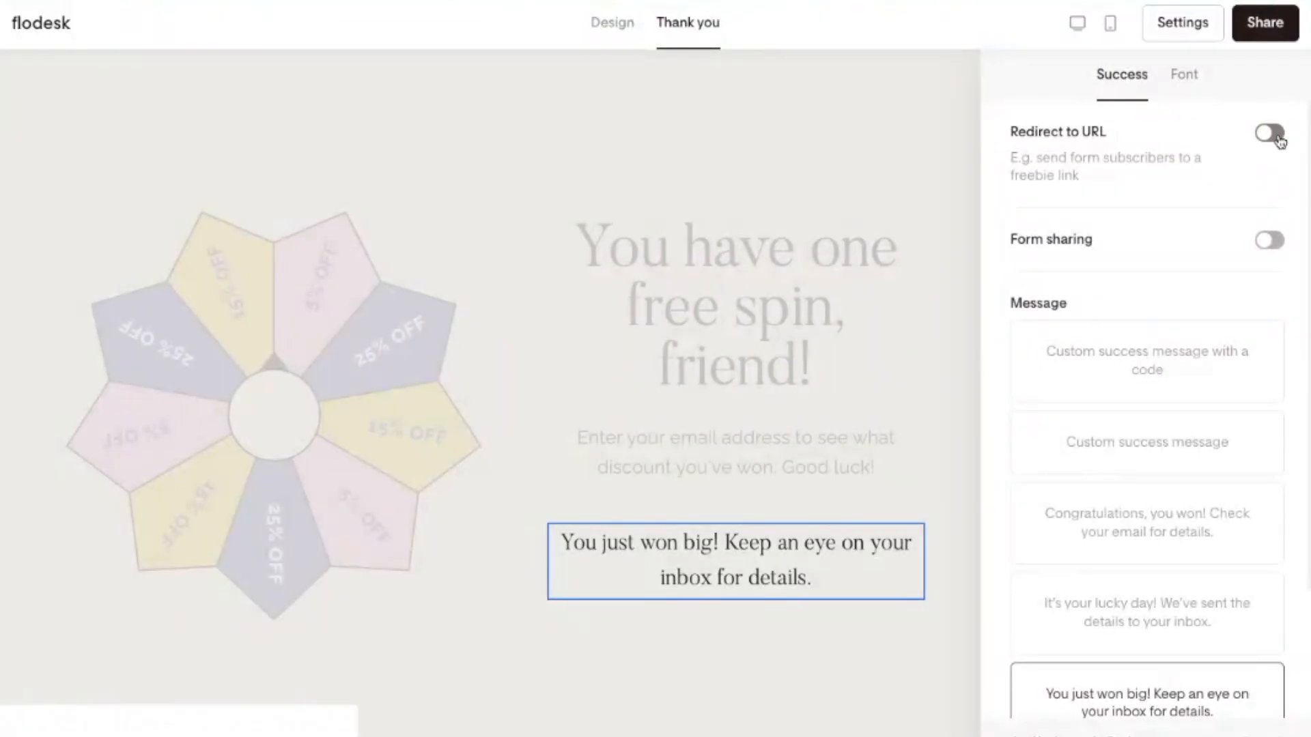
{"action": "left_click", "coordinate": [1269, 239]}
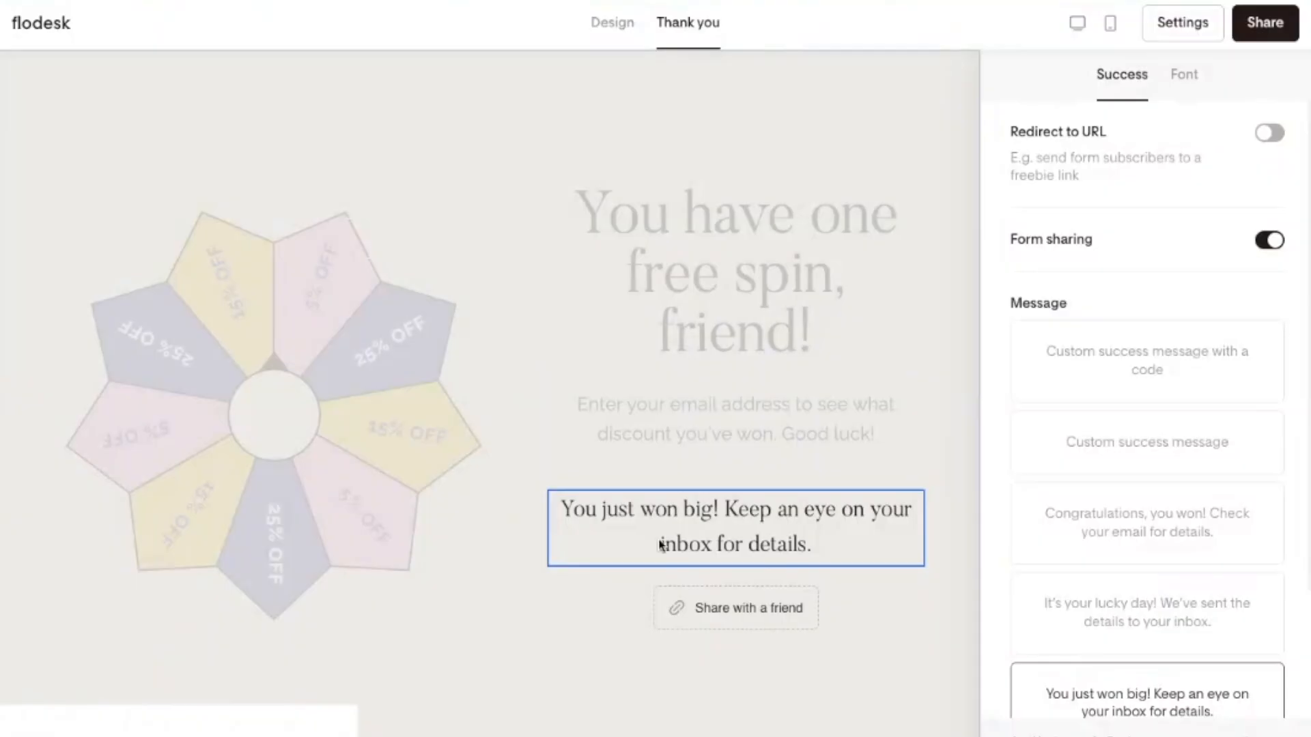
Try the preset success messages "Congratulations, you won! Check your email for details." and "Woohoo, you won! Check your inbox for details."
{"action": "scroll", "coordinate": [1133, 452], "scroll_direction": "down", "scroll_amount": 3}
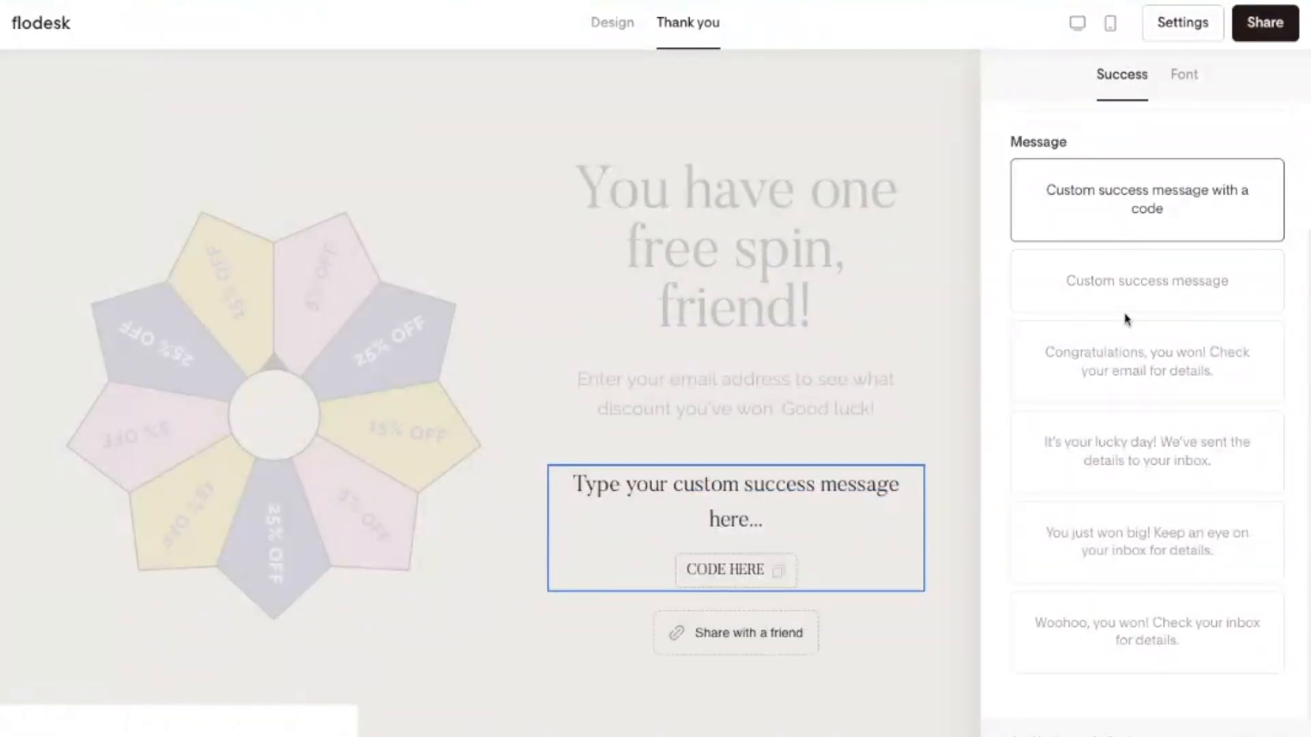
{"action": "left_click", "coordinate": [1091, 349]}
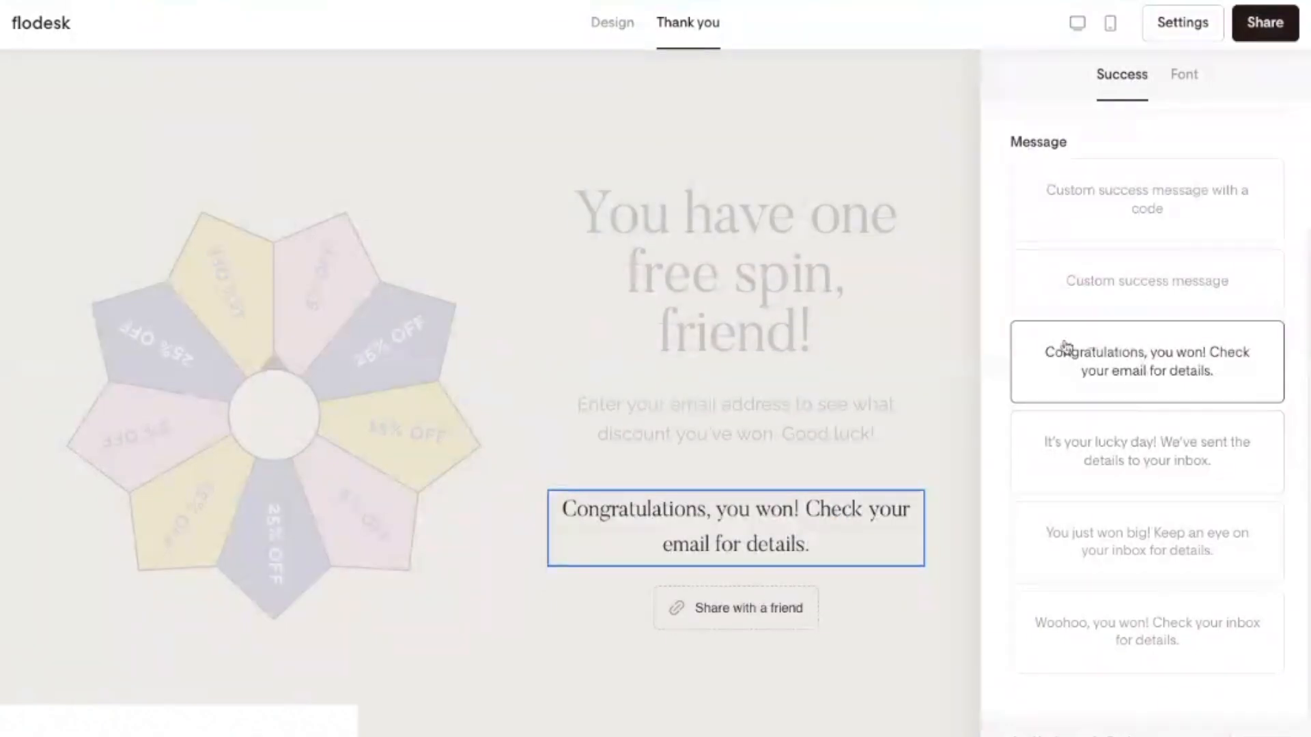
{"action": "left_click", "coordinate": [1114, 640]}
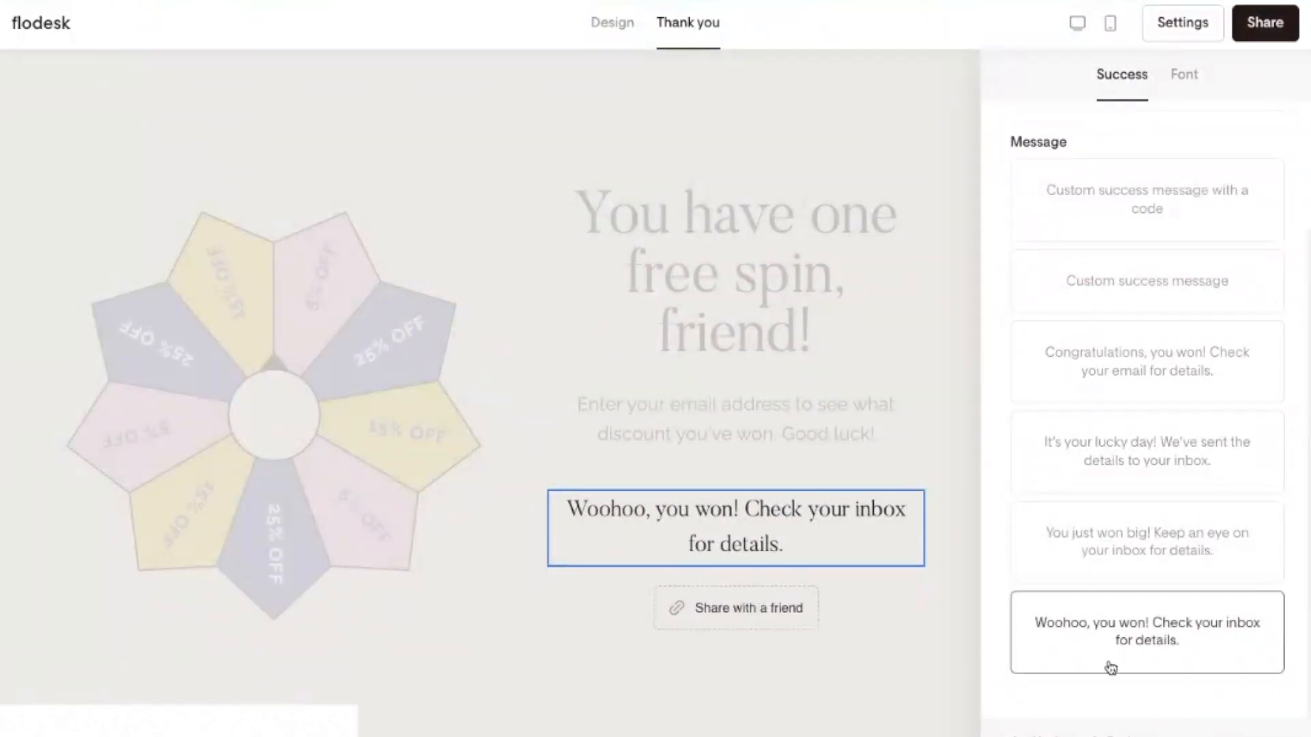
{"action": "scroll", "coordinate": [1127, 454], "scroll_direction": "up", "scroll_amount": 2}
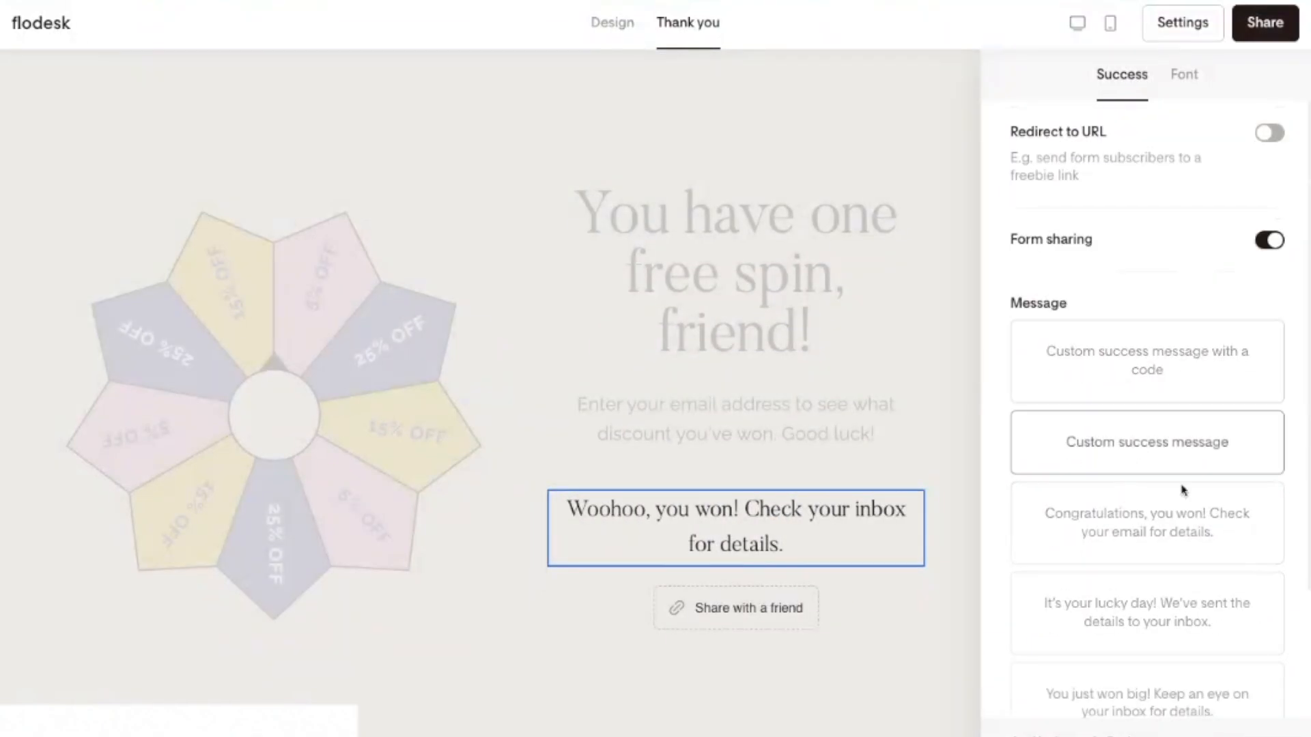
Choose the custom success message without a code and replace its word "here..." with "jflsidfnmlsmf"
{"action": "left_click", "coordinate": [1180, 444]}
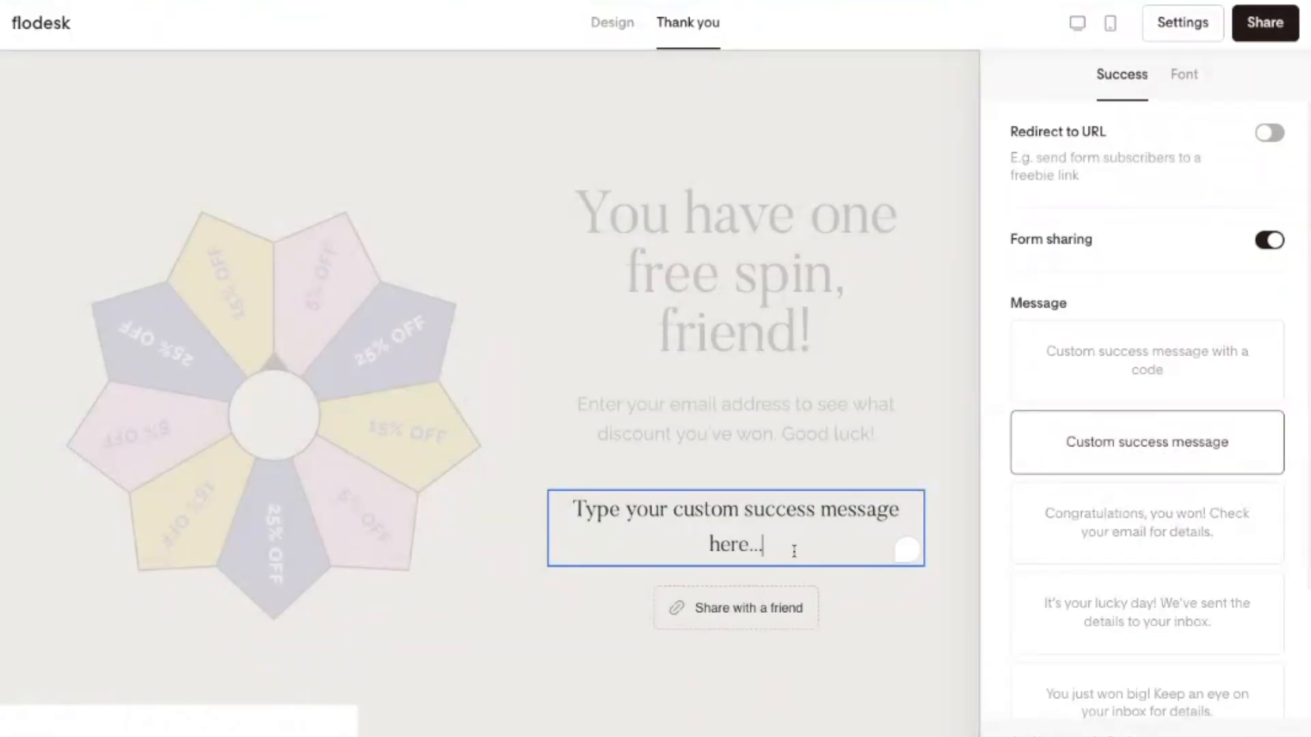
{"action": "left_click_drag", "start_coordinate": [766, 545], "coordinate": [708, 545]}
{"action": "type", "text": "jflsidfnmlsml"}
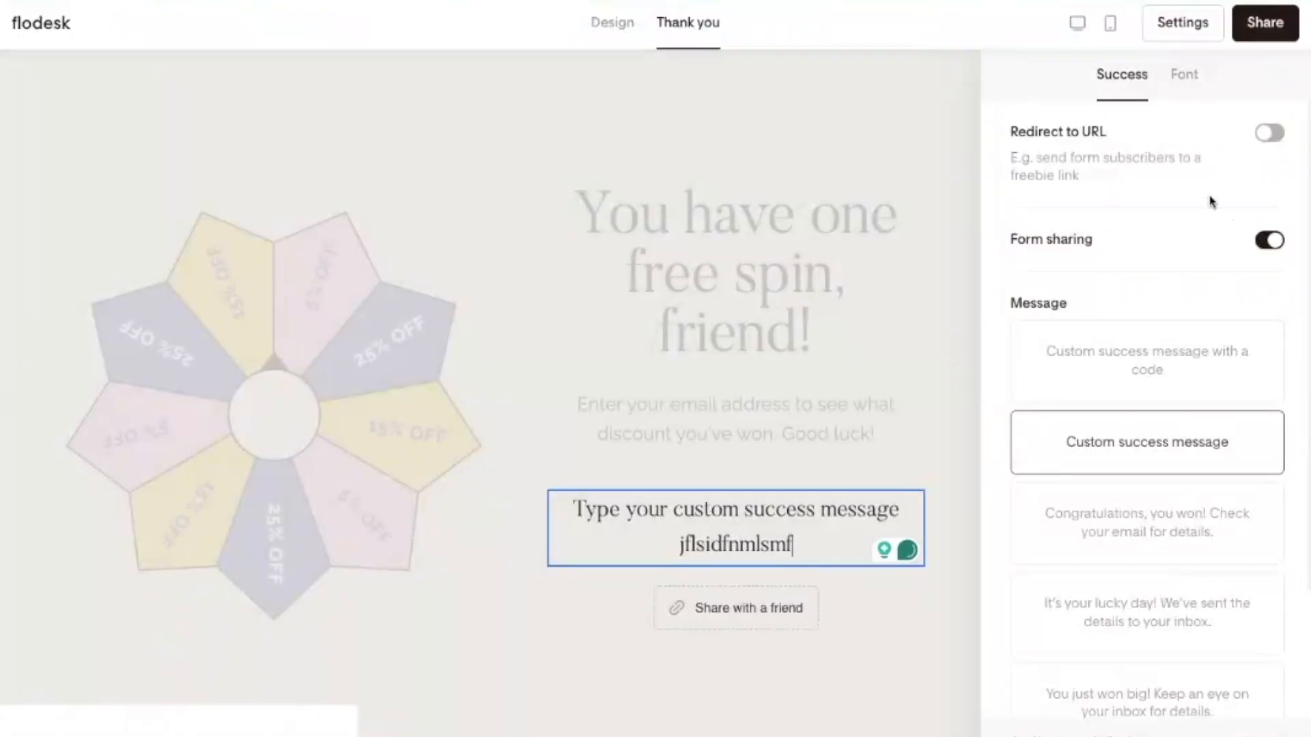
Turn on the redirect to a URL for the thank-you page
{"action": "left_click", "coordinate": [1278, 137]}
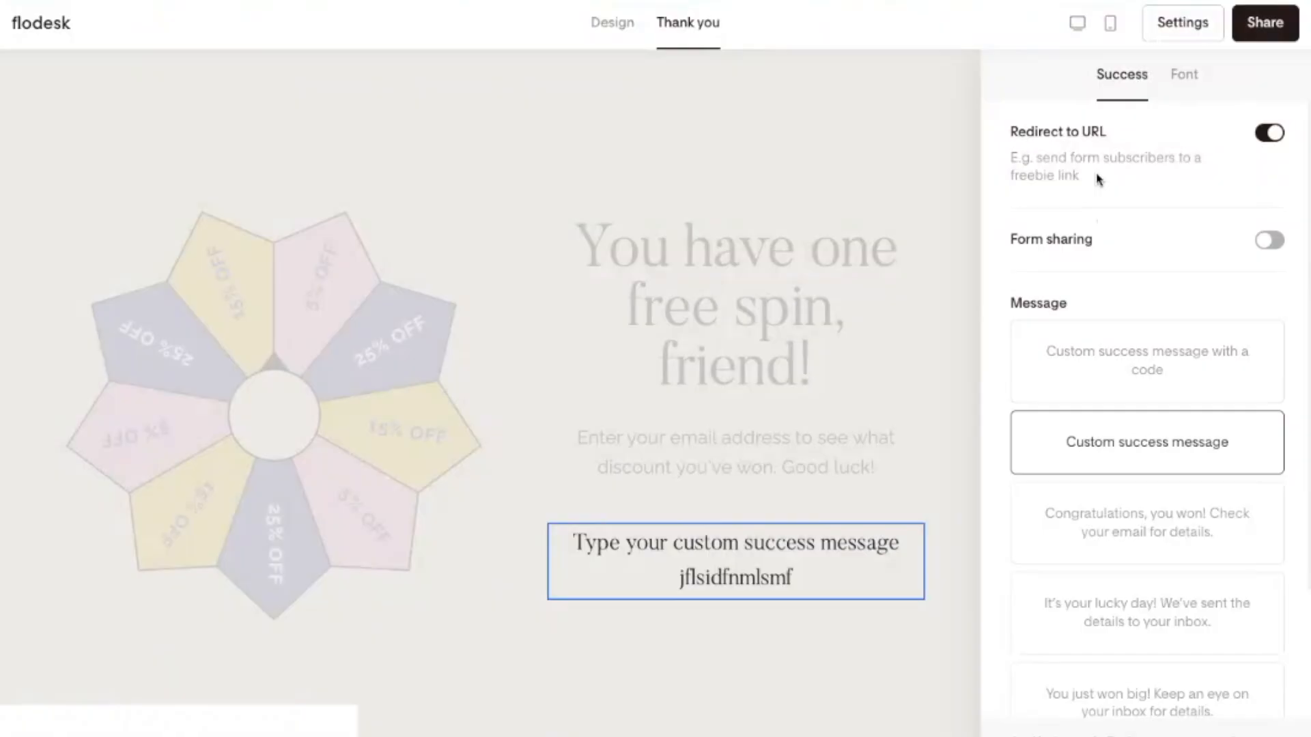
{"action": "scroll", "coordinate": [1161, 526], "scroll_direction": "down", "scroll_amount": 3}
{"action": "scroll", "coordinate": [1160, 540], "scroll_direction": "up", "scroll_amount": 3}
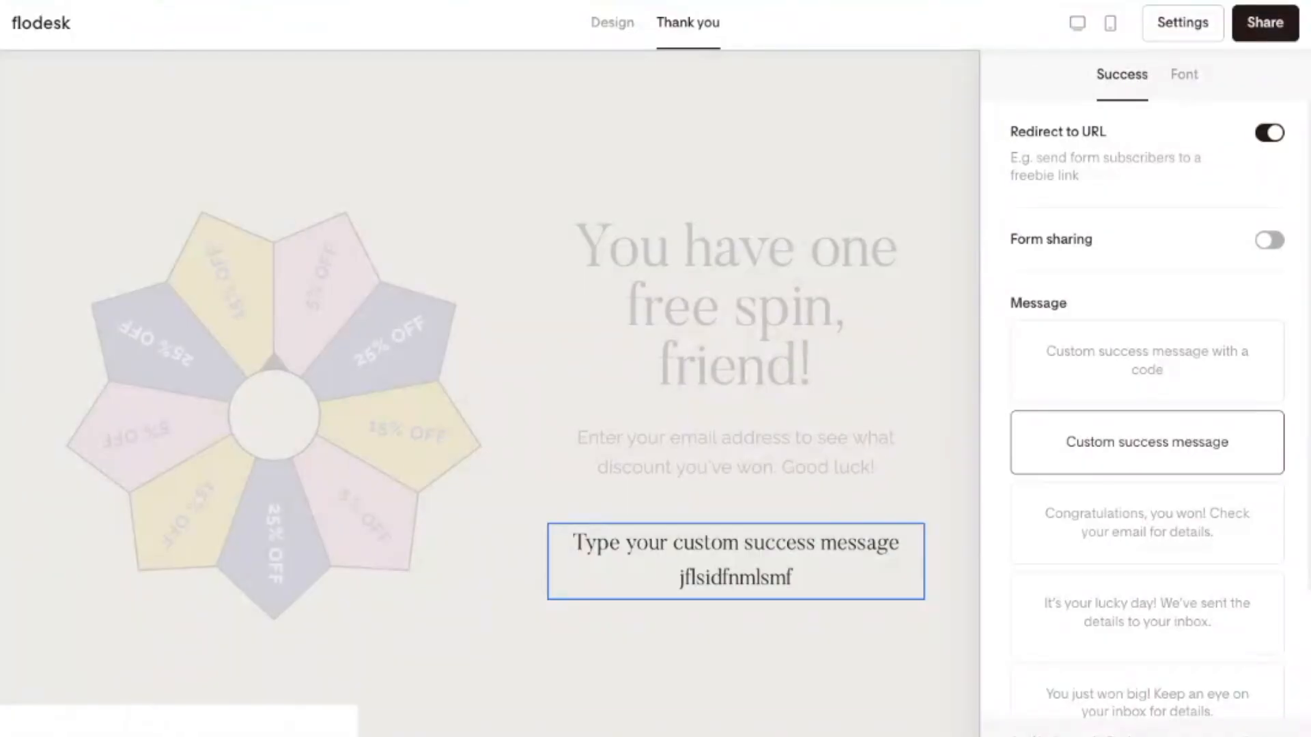
{"action": "left_click", "coordinate": [742, 544]}
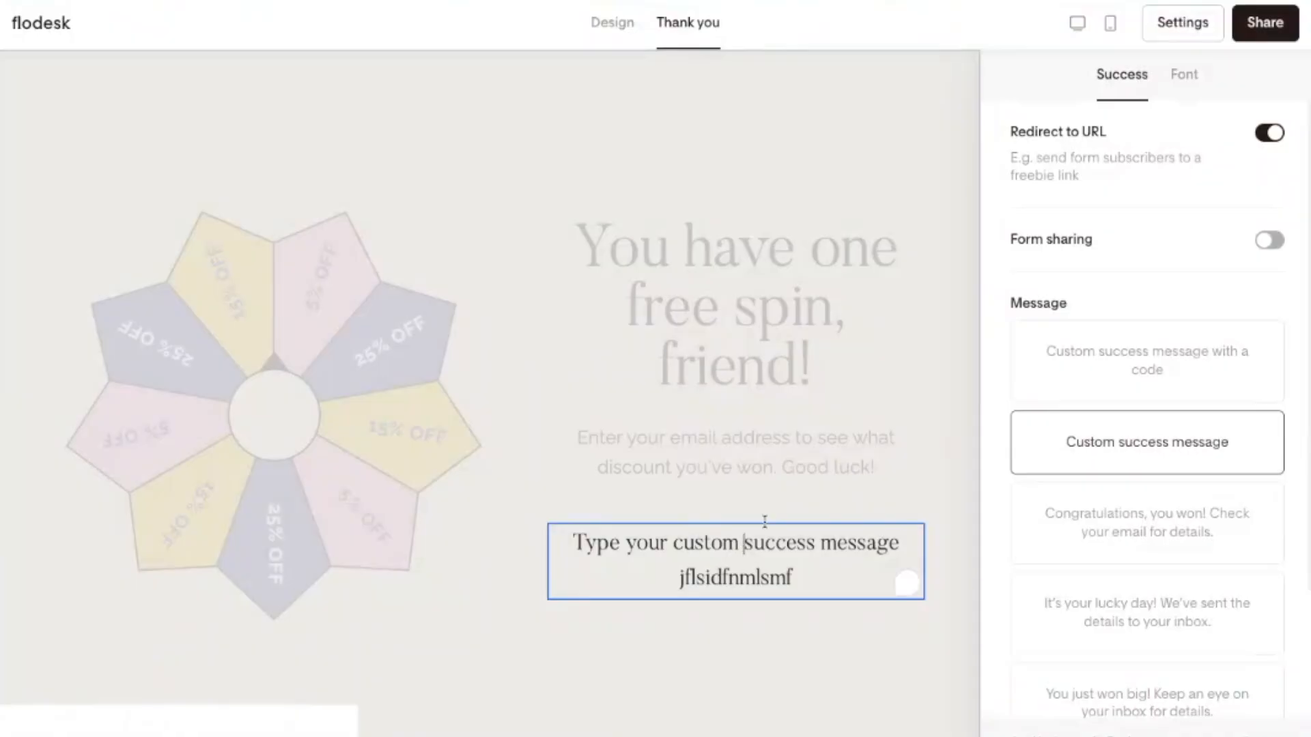
Turn on double opt-in and the marketing consent requirement in the form's settings
{"action": "left_click", "coordinate": [1158, 28]}
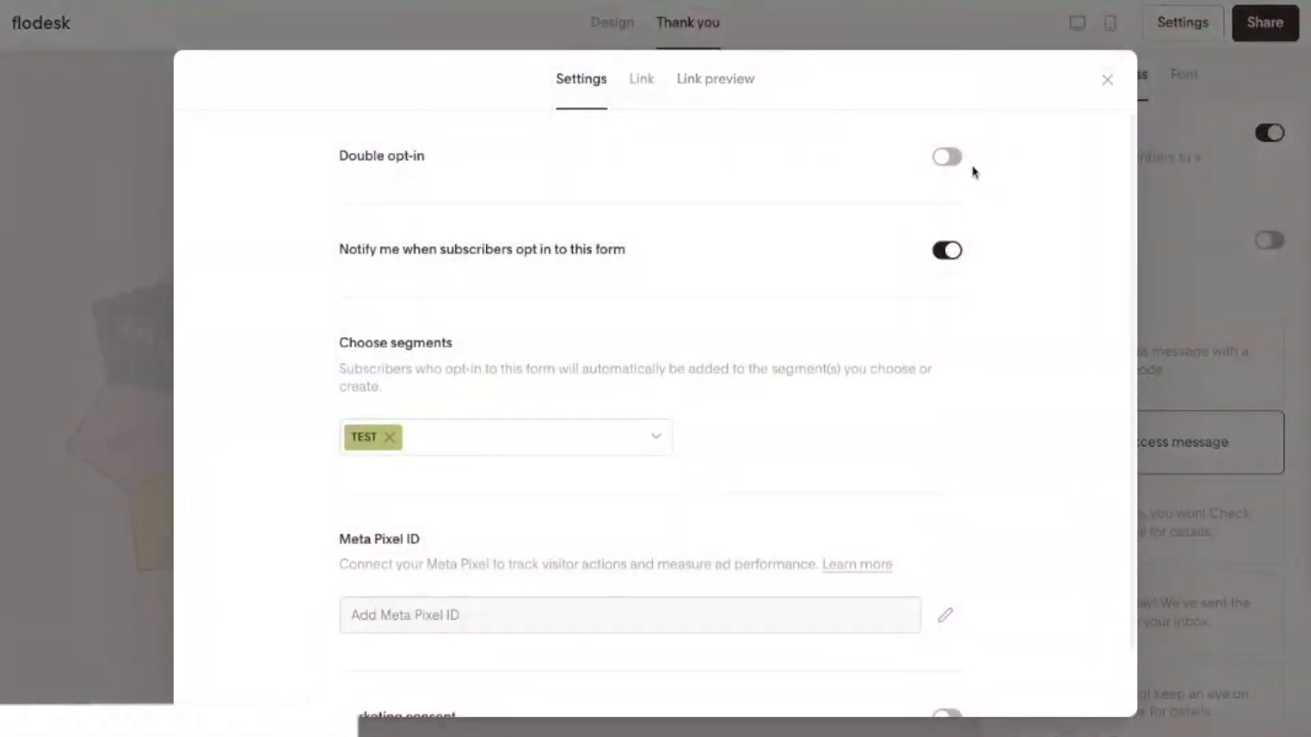
{"action": "left_click", "coordinate": [946, 156]}
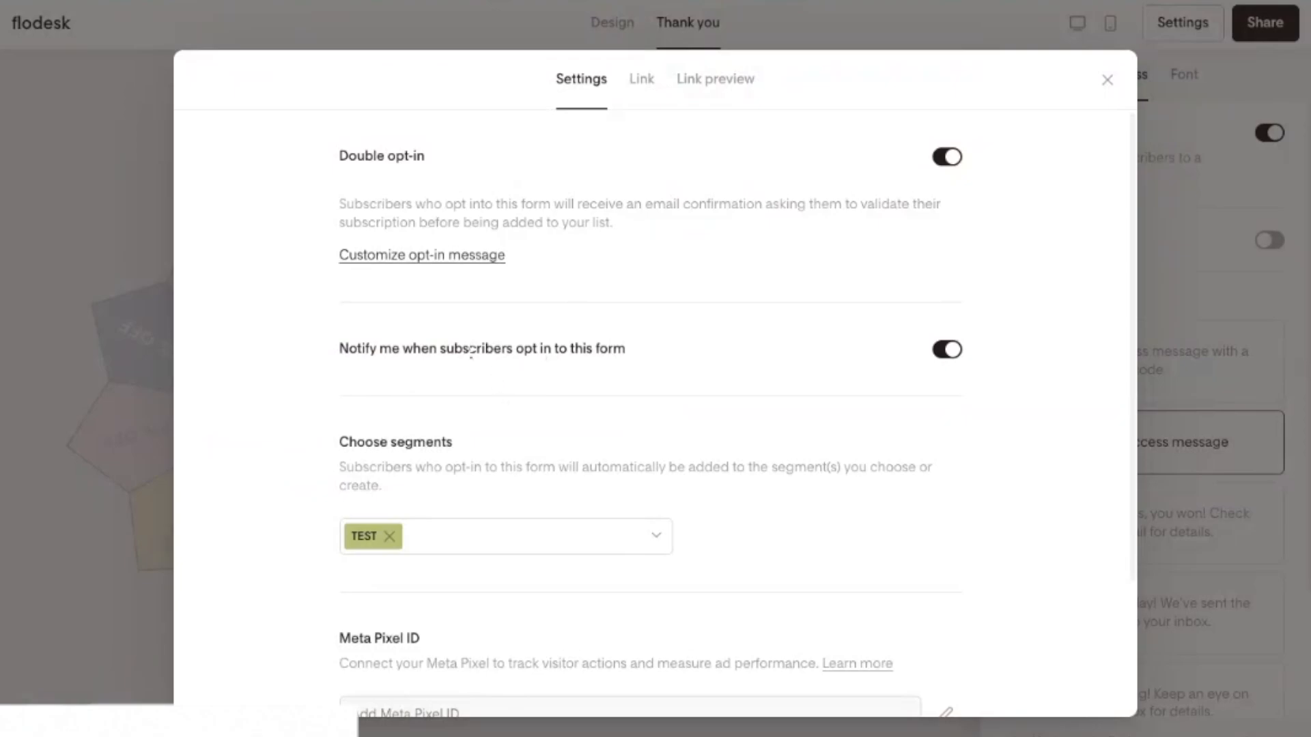
{"action": "left_click_drag", "start_coordinate": [424, 348], "coordinate": [556, 349]}
{"action": "left_click", "coordinate": [659, 356]}
{"action": "scroll", "coordinate": [819, 368], "scroll_direction": "down", "scroll_amount": 2}
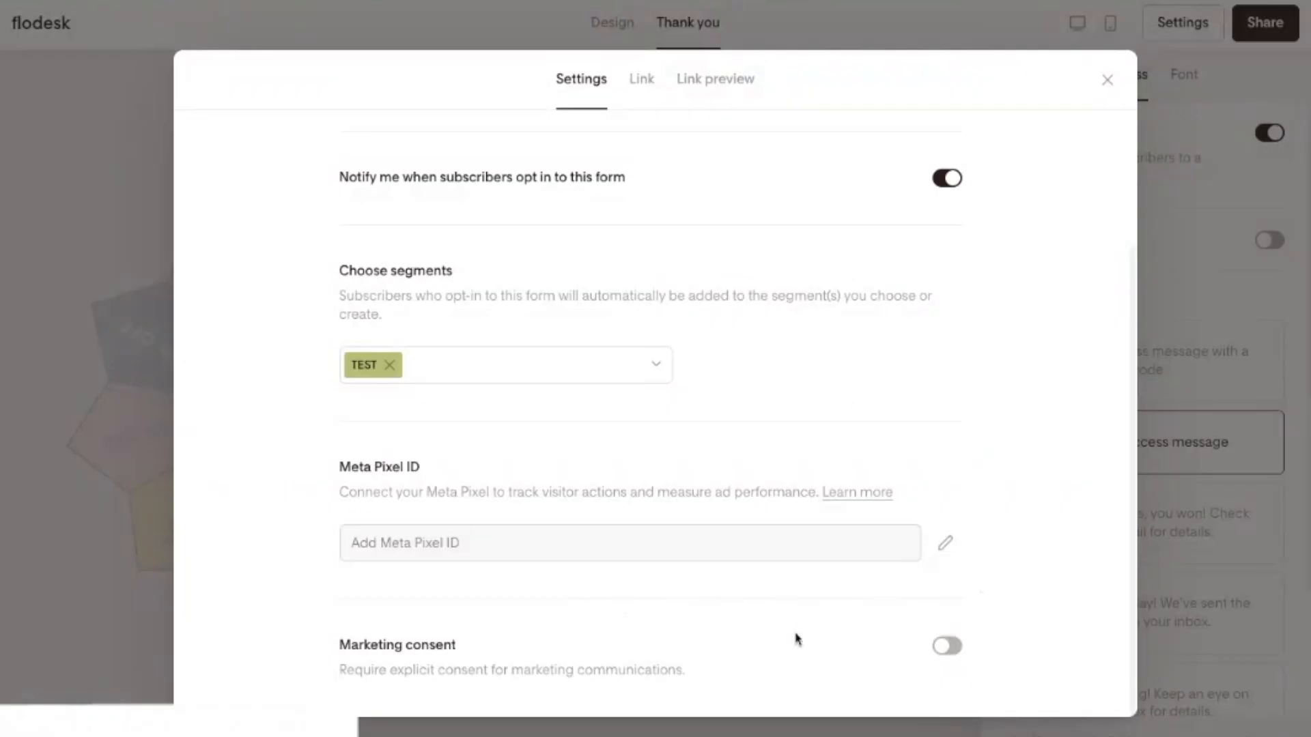
{"action": "left_click", "coordinate": [947, 645]}
{"action": "scroll", "coordinate": [755, 597], "scroll_direction": "up", "scroll_amount": 3}
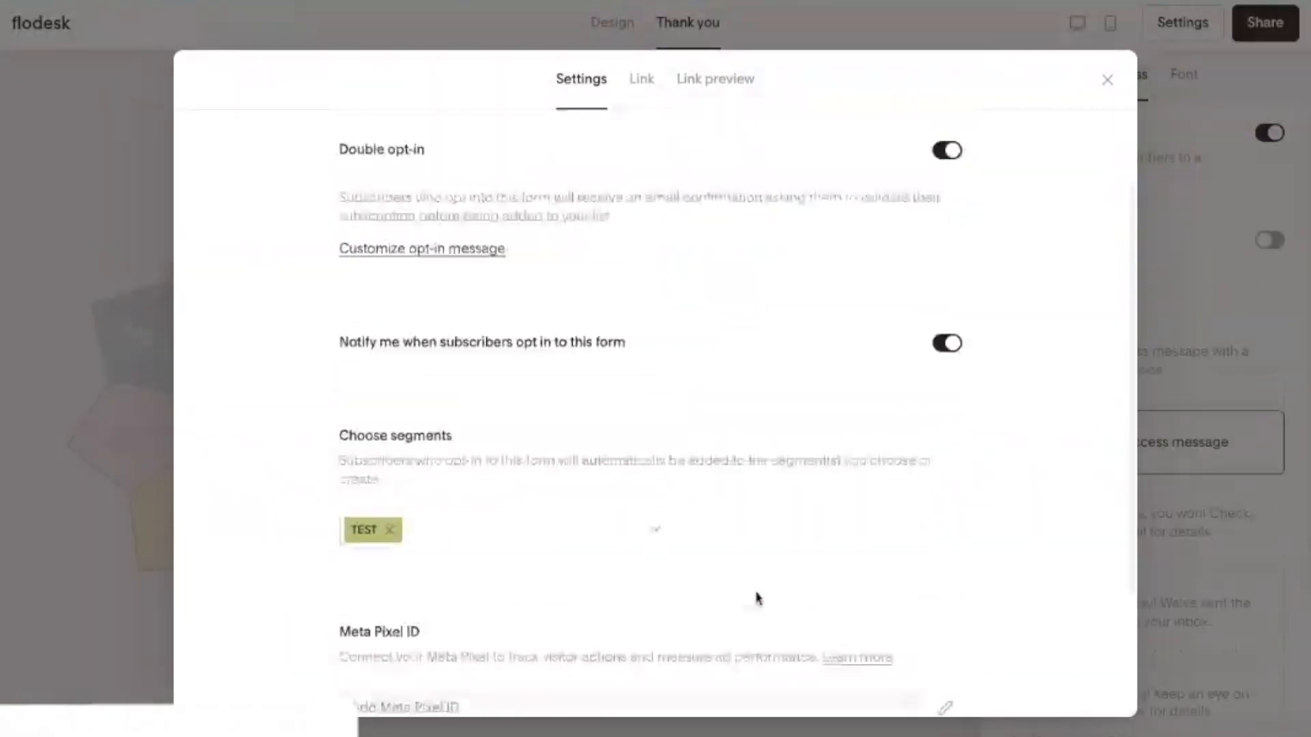
Change the ending of the form's link to "discount" and save it
{"action": "left_click", "coordinate": [641, 79]}
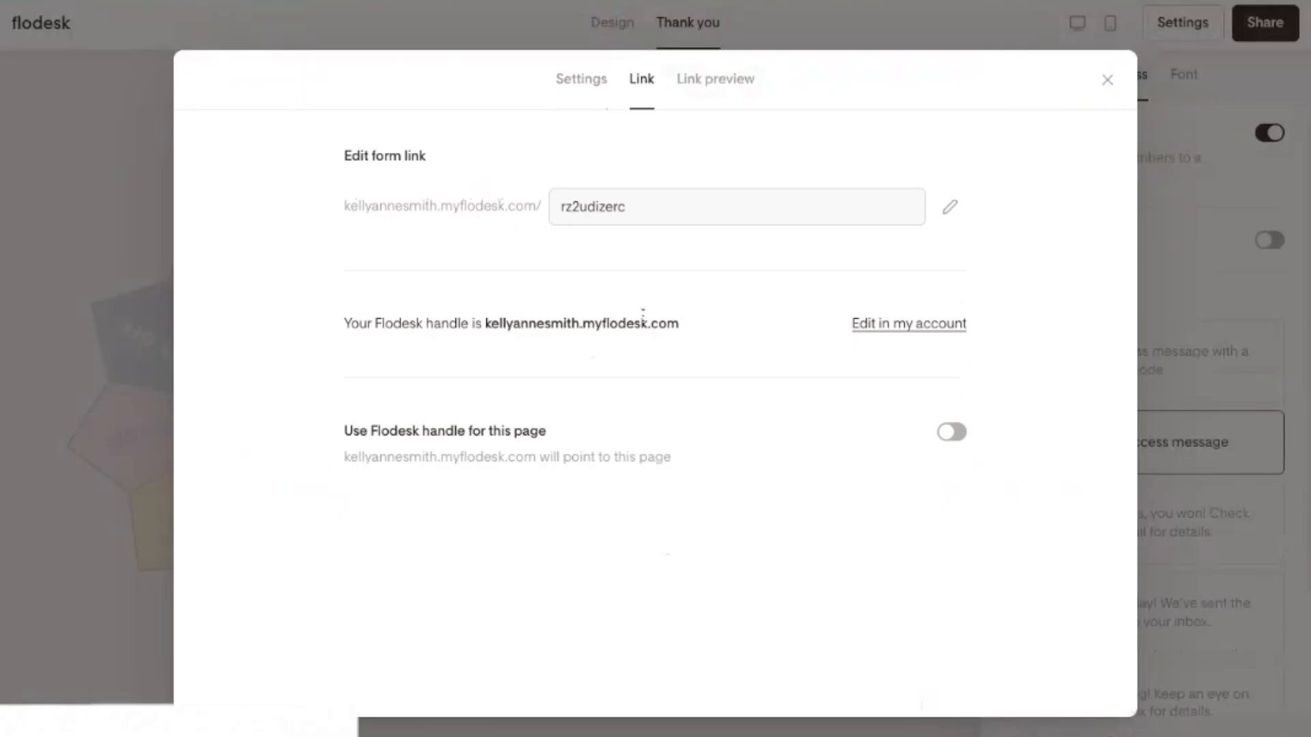
{"action": "left_click_drag", "start_coordinate": [378, 206], "coordinate": [541, 208]}
{"action": "left_click", "coordinate": [507, 231]}
{"action": "double_click", "coordinate": [615, 207]}
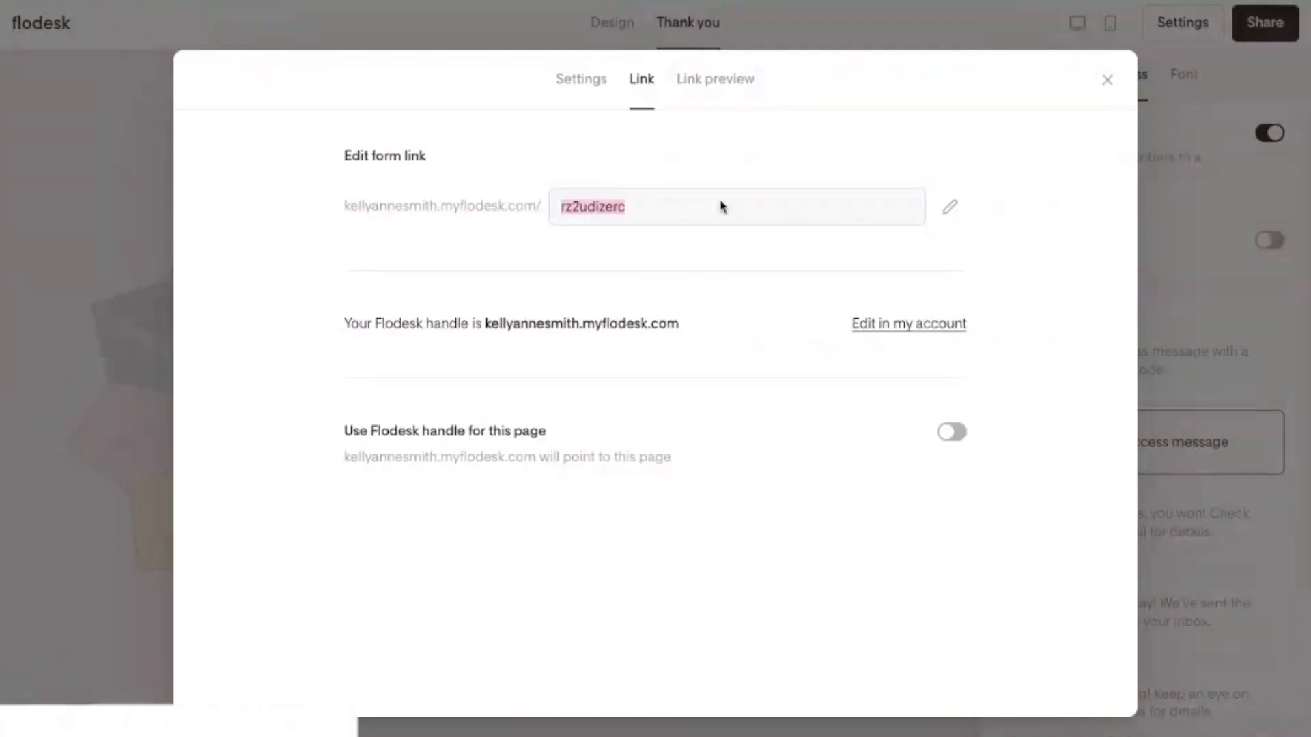
{"action": "left_click", "coordinate": [950, 207]}
{"action": "double_click", "coordinate": [769, 210]}
{"action": "type", "text": "discount"}
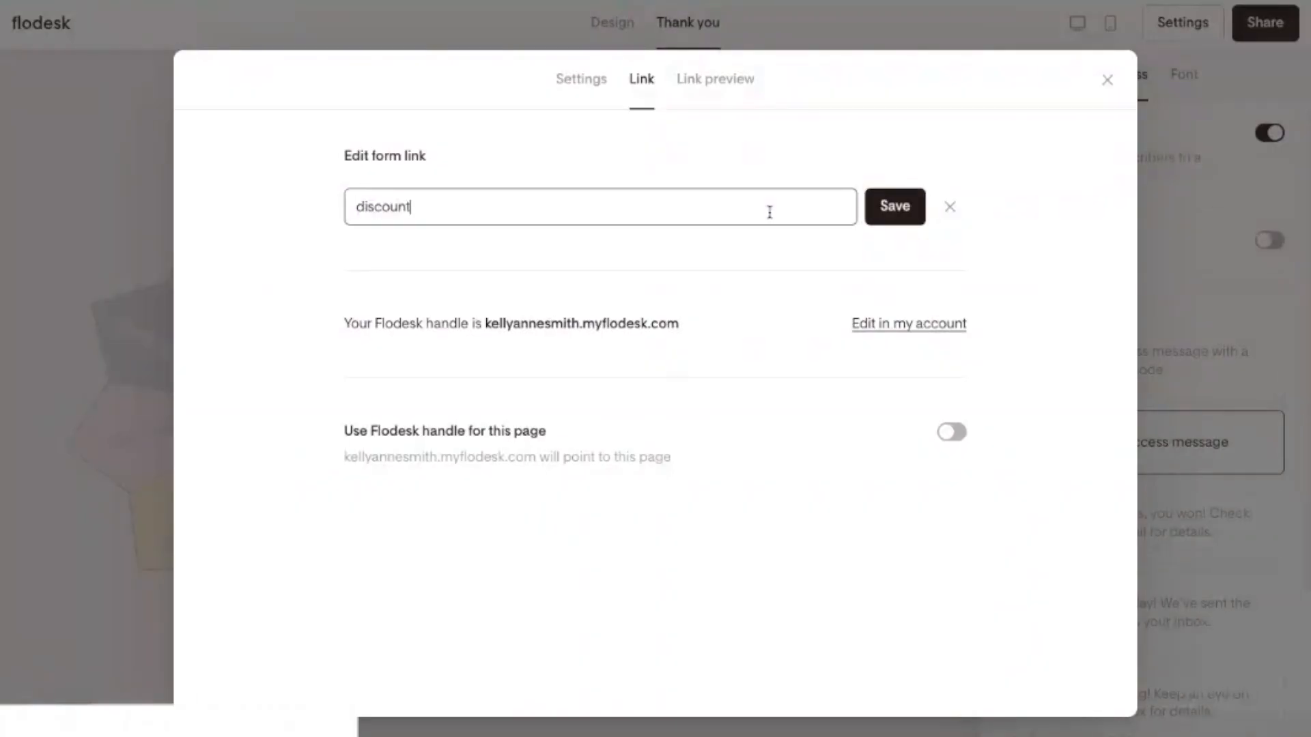
{"action": "left_click", "coordinate": [892, 208]}
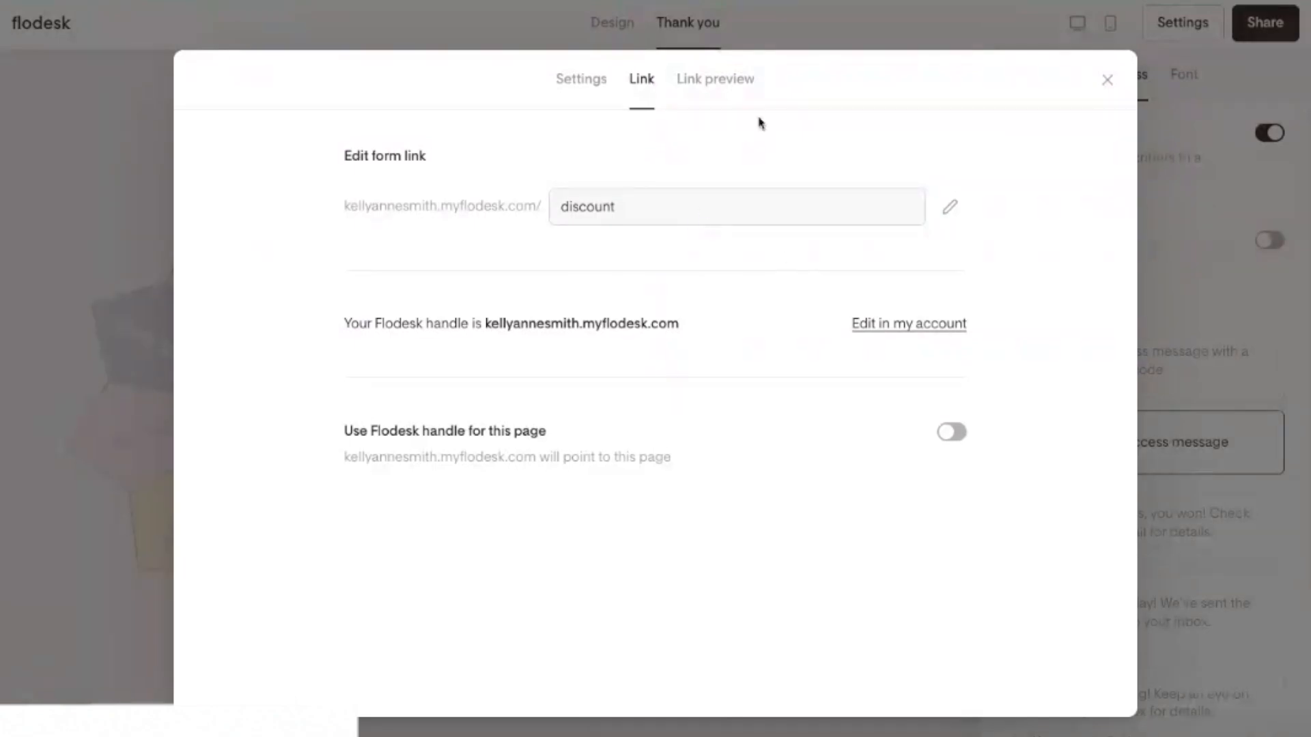
Remove the default Flodesk image from the form's link preview
{"action": "left_click", "coordinate": [729, 86]}
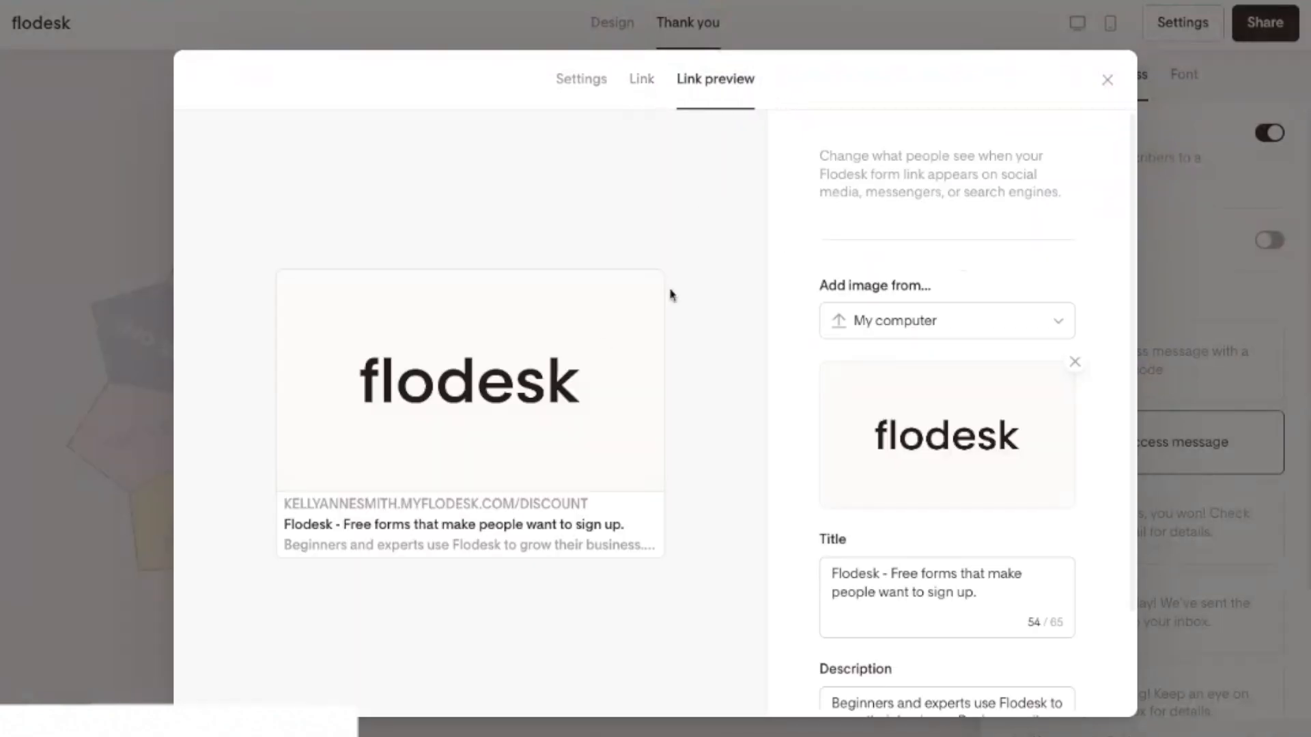
{"action": "scroll", "coordinate": [929, 433], "scroll_direction": "down", "scroll_amount": 2}
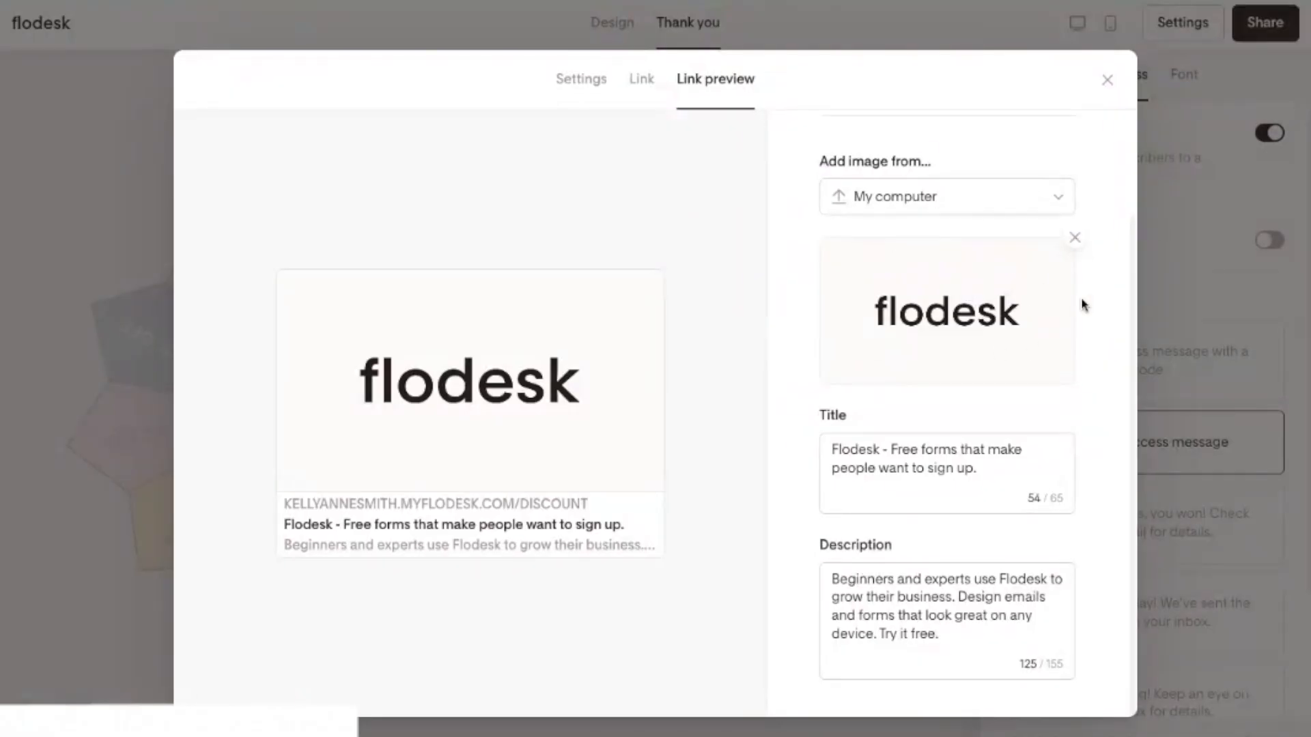
{"action": "left_click", "coordinate": [1075, 239]}
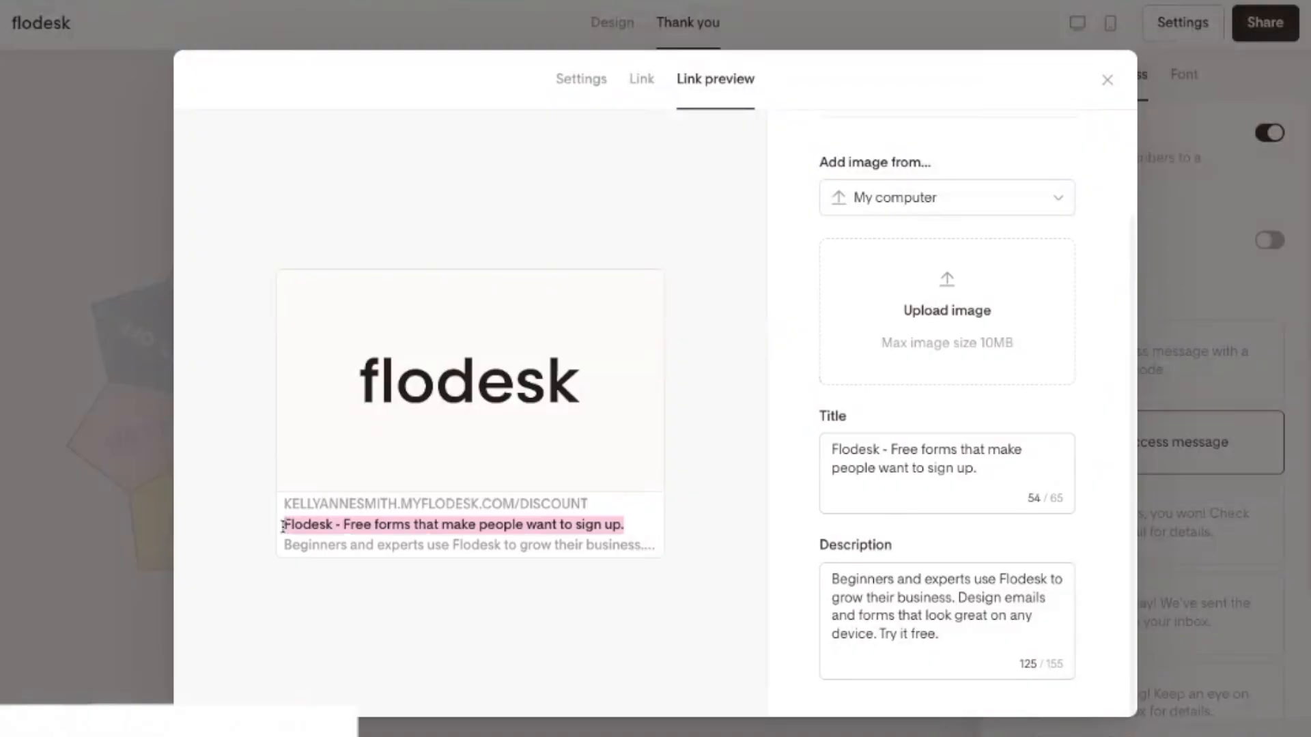
Replace the link preview's title with "Get up to 25% off your order!!"
{"action": "left_click", "coordinate": [662, 529]}
{"action": "left_click_drag", "start_coordinate": [998, 471], "coordinate": [772, 391]}
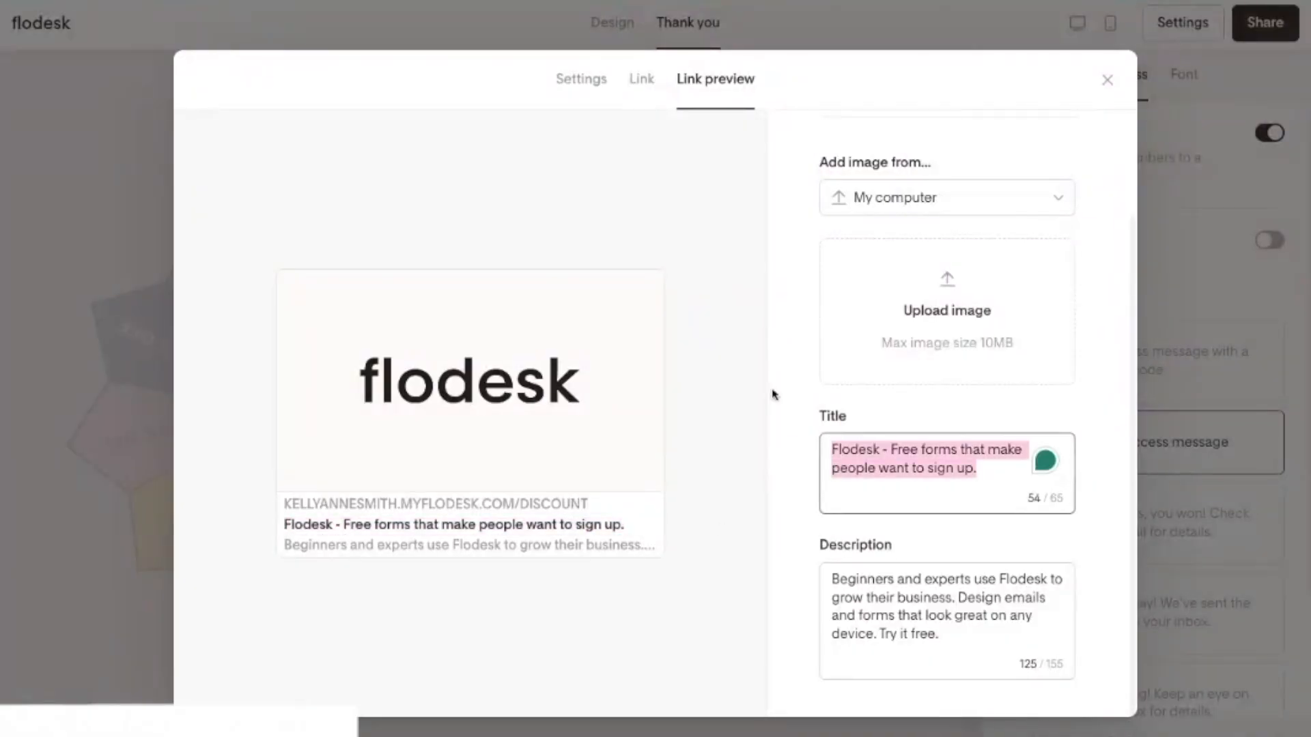
{"action": "type", "text": "Get up to 25% off your "}
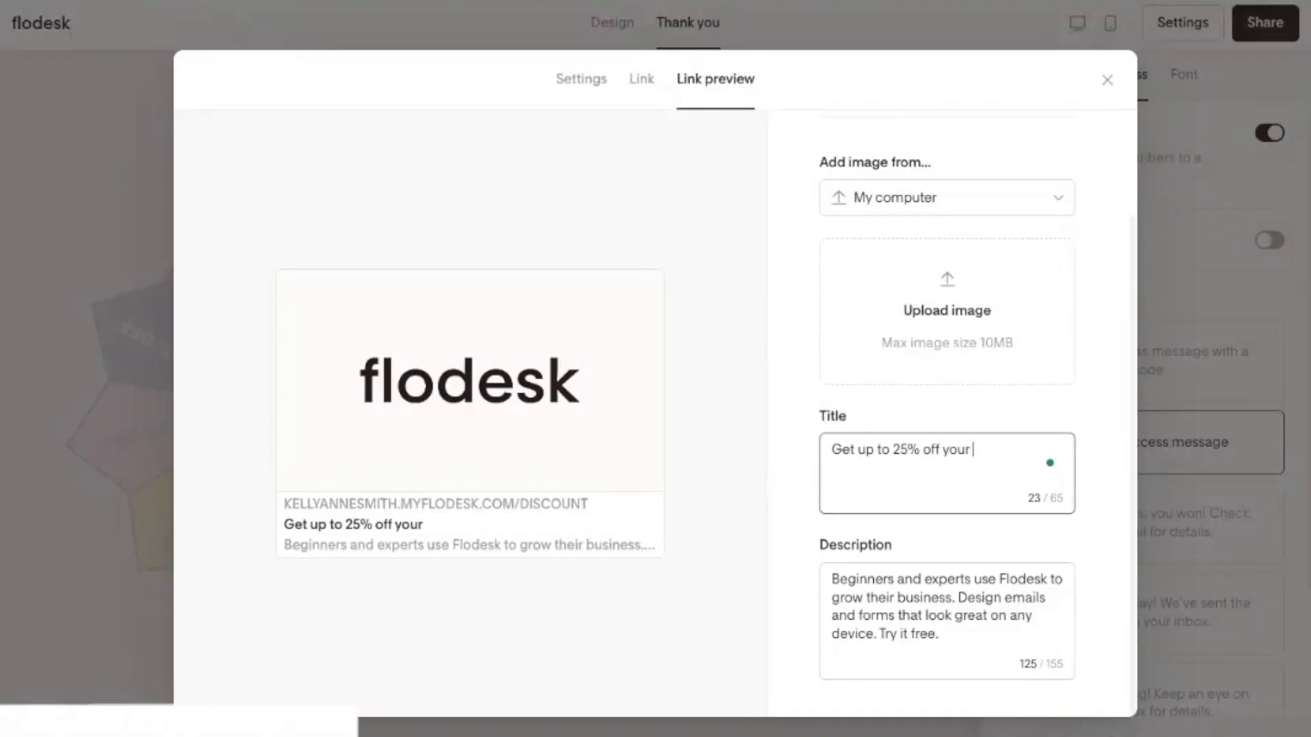
{"action": "type", "text": "order!!"}
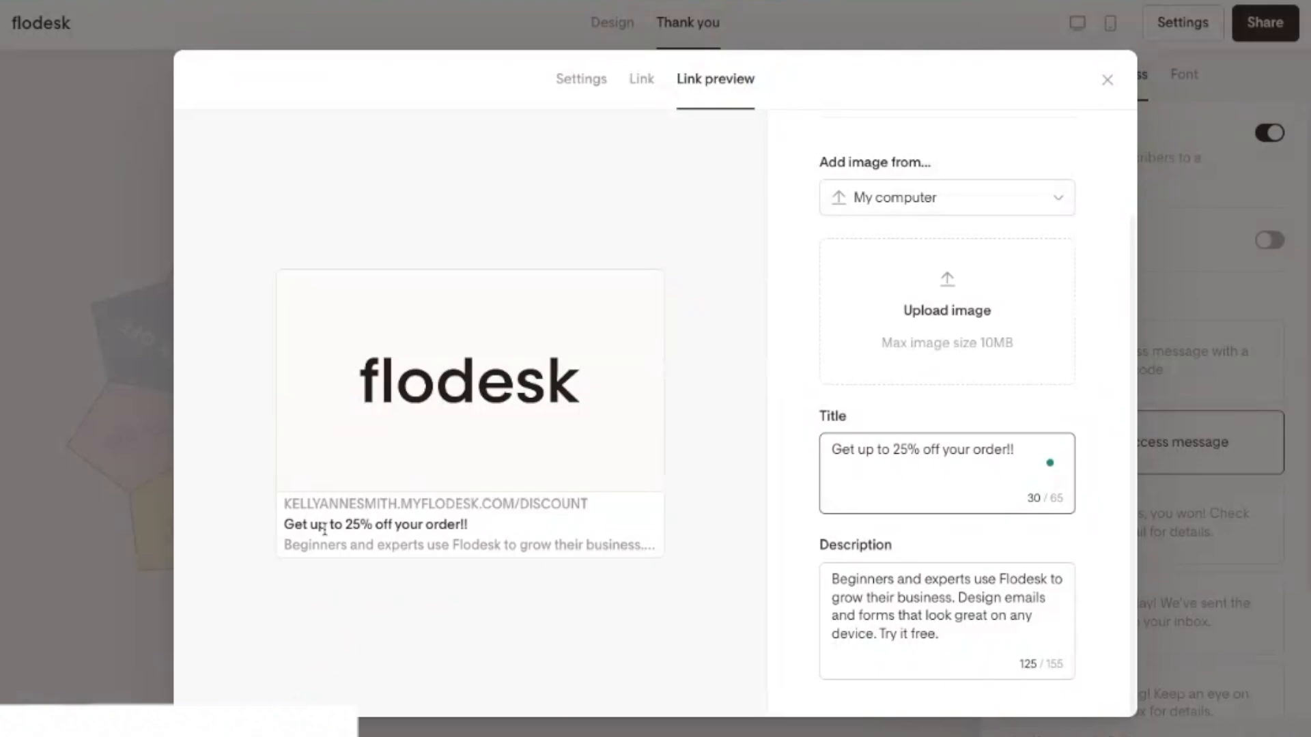
Open the link preview's description for editing, and close the form settings
{"action": "left_click", "coordinate": [961, 643]}
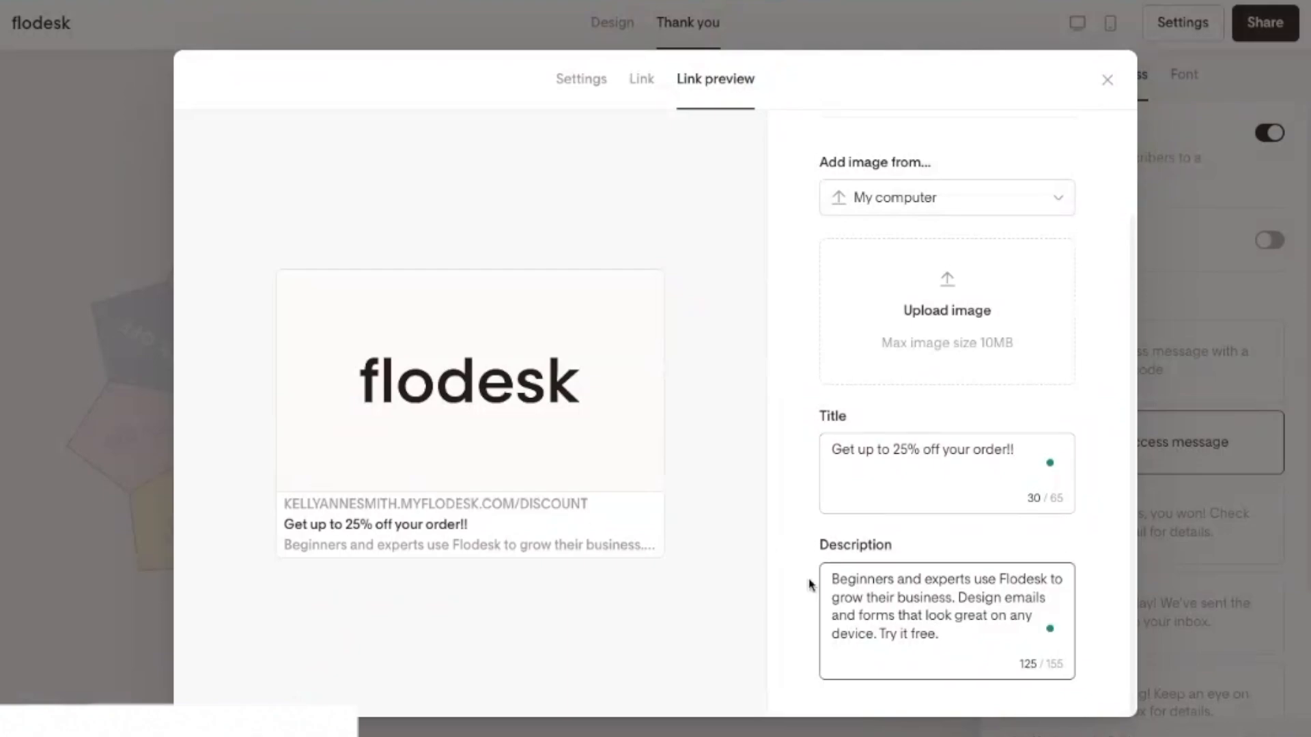
{"action": "left_click", "coordinate": [833, 577], "text": "shift"}
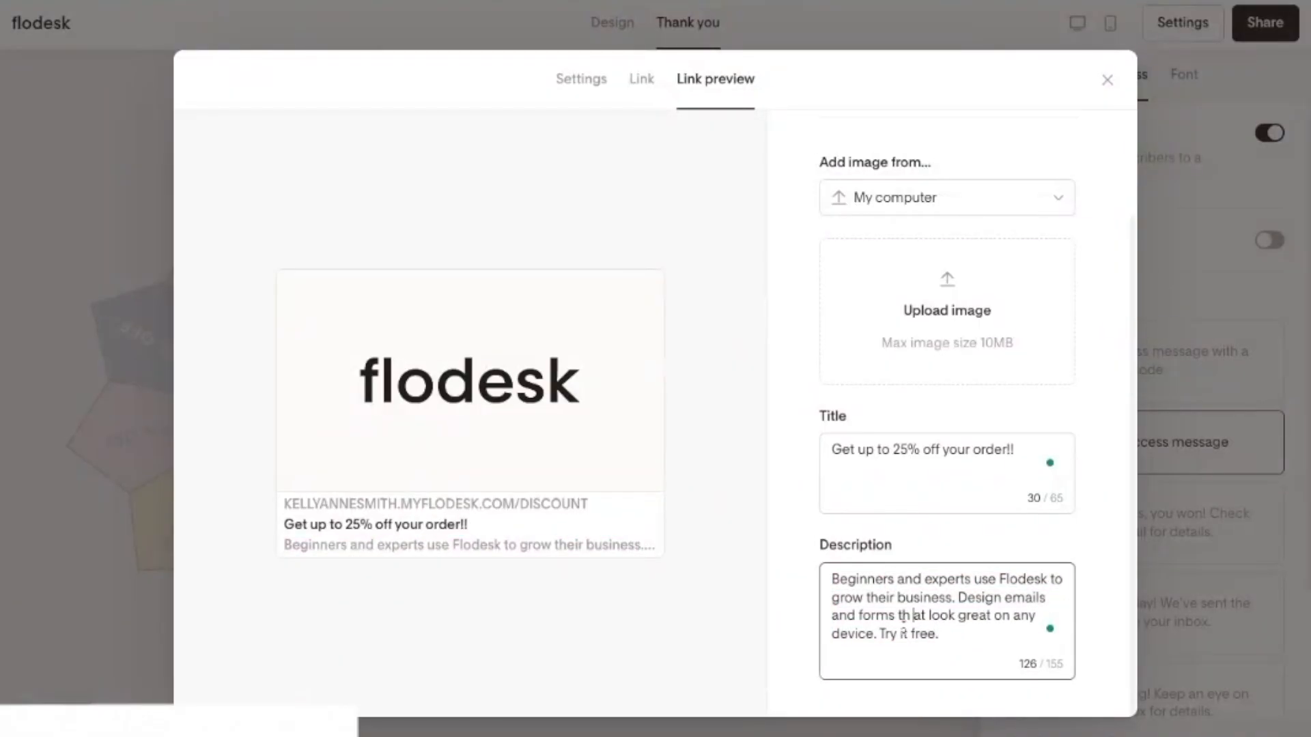
{"action": "left_click", "coordinate": [968, 635]}
{"action": "left_click", "coordinate": [1108, 80]}
Copy the form's share link and open the live form in a new browser tab
{"action": "left_click", "coordinate": [1267, 28]}
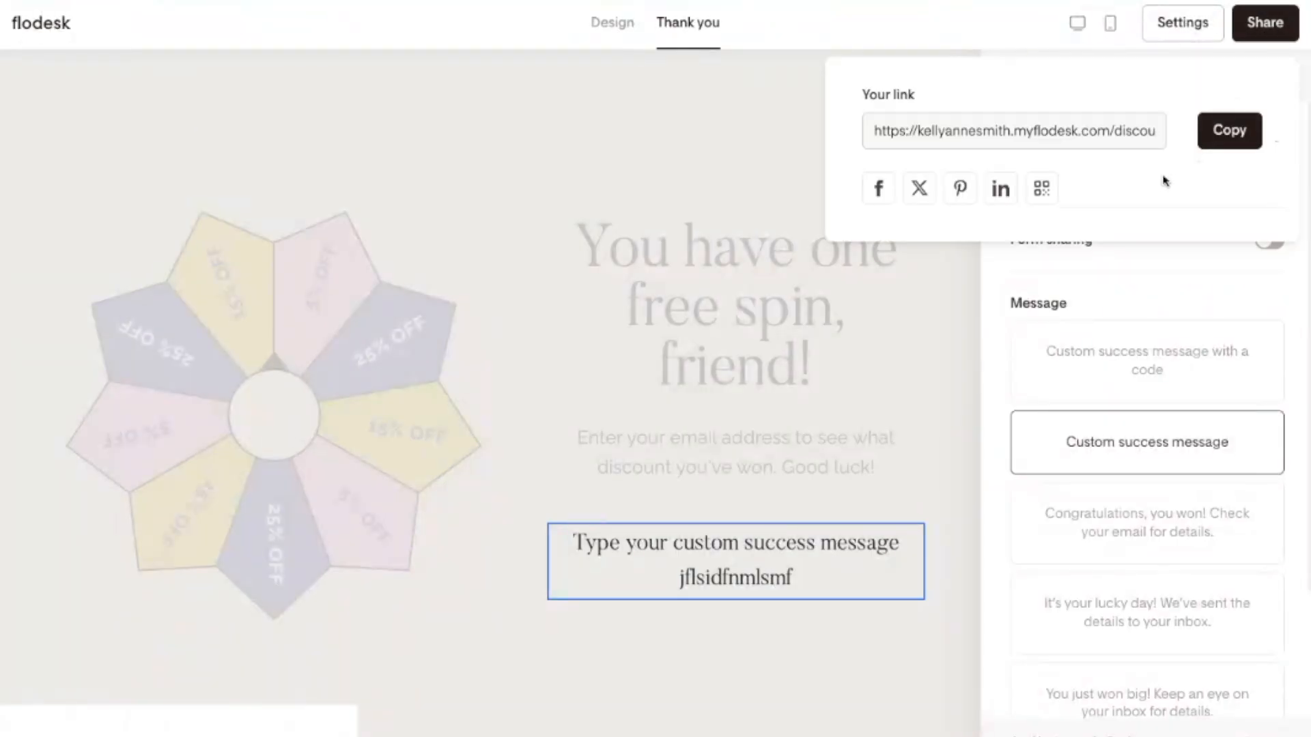
{"action": "left_click", "coordinate": [1093, 130]}
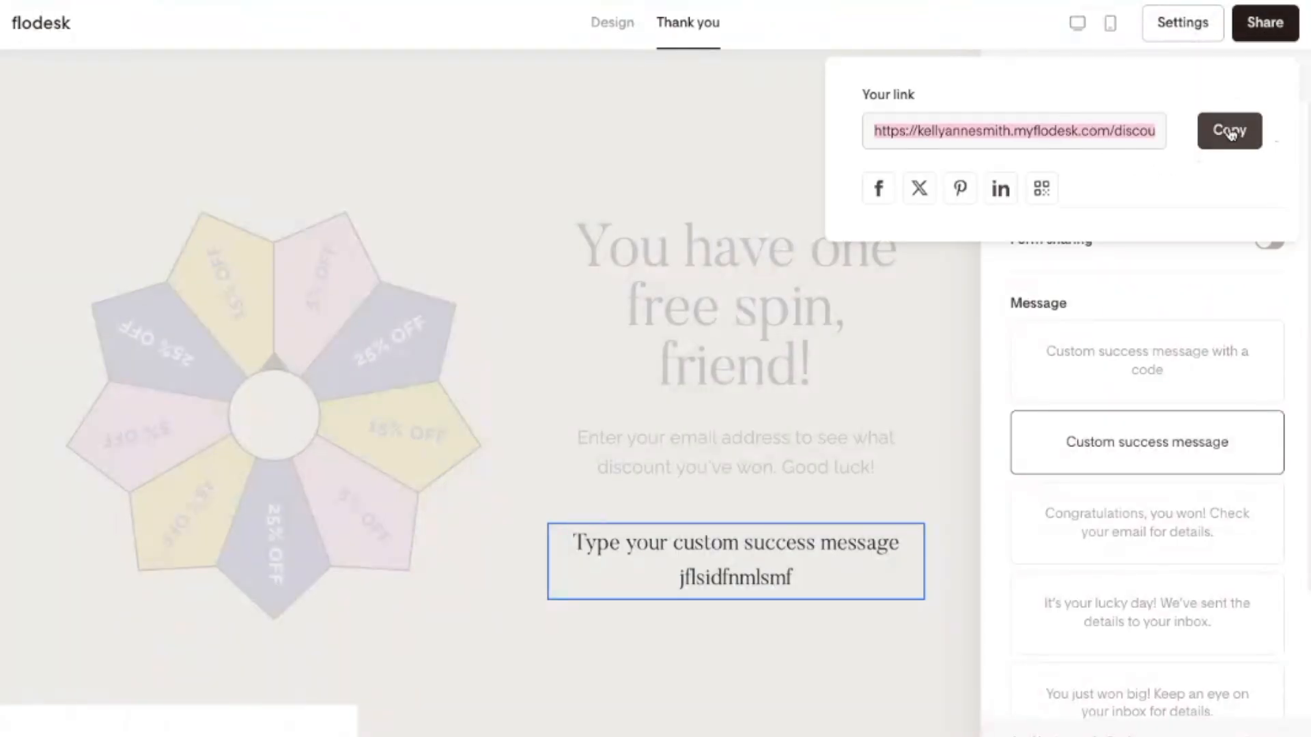
{"action": "left_click", "coordinate": [1219, 130]}
{"action": "key", "text": "ctrl+t"}
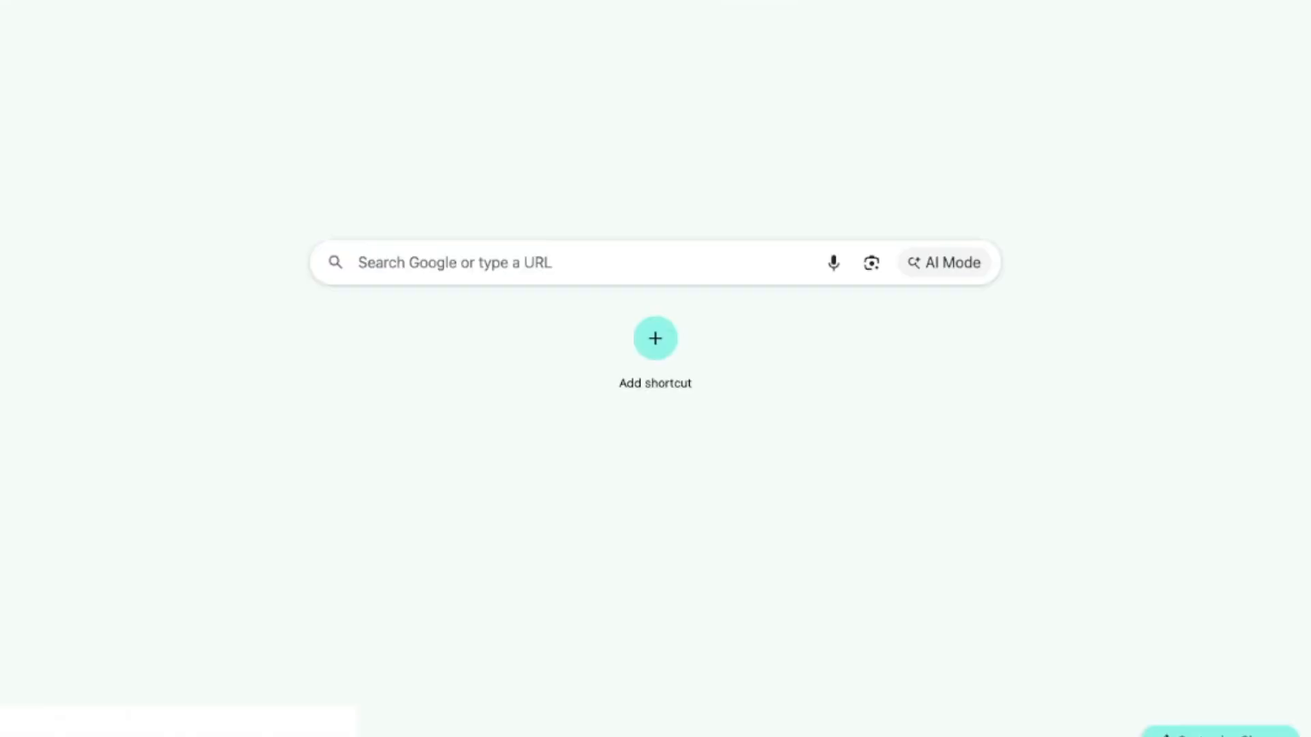
{"action": "key", "text": "ctrl+v"}
{"action": "key", "text": "Return"}
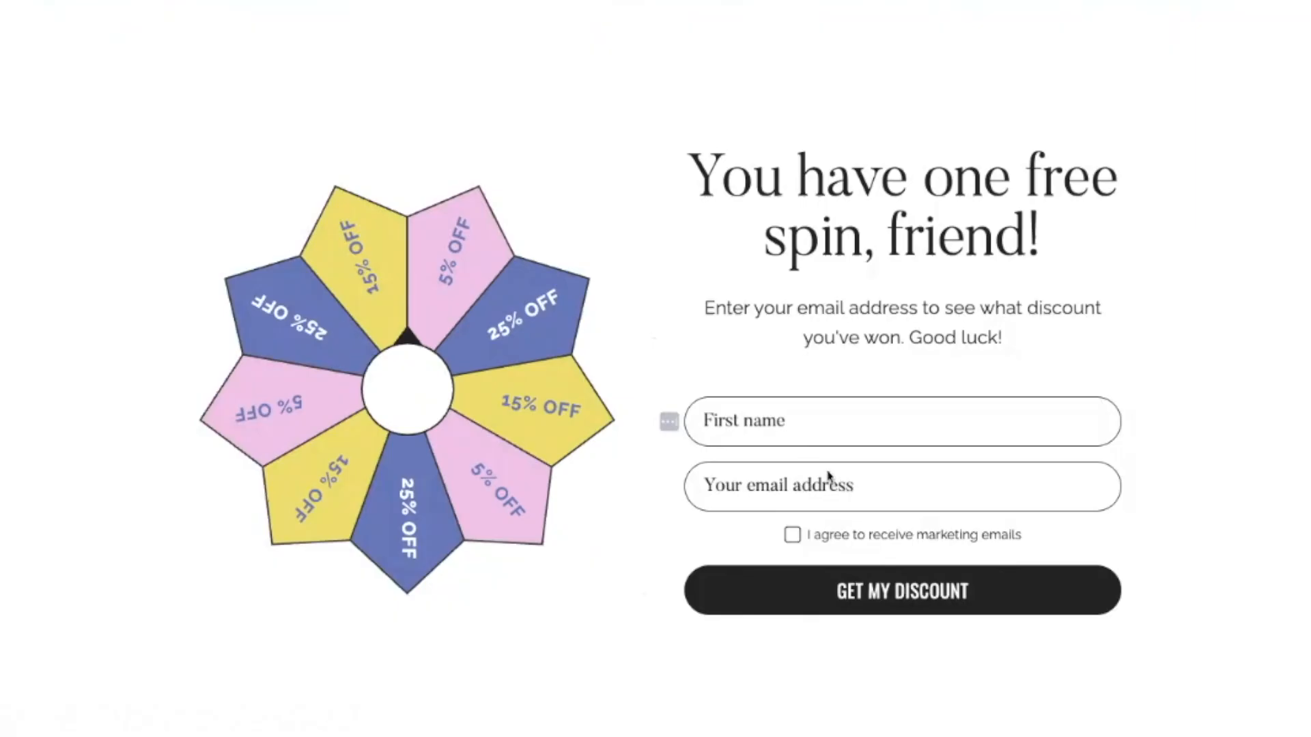
{"action": "left_click", "coordinate": [877, 535]}
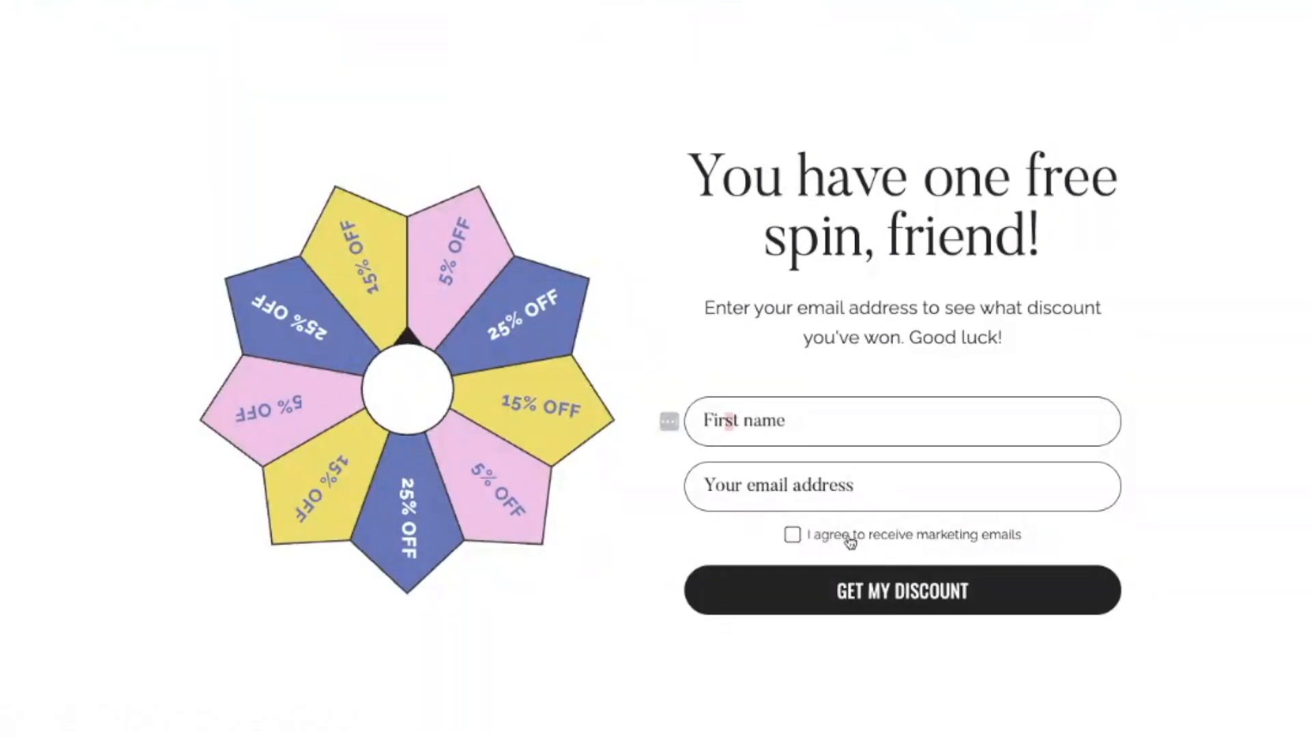